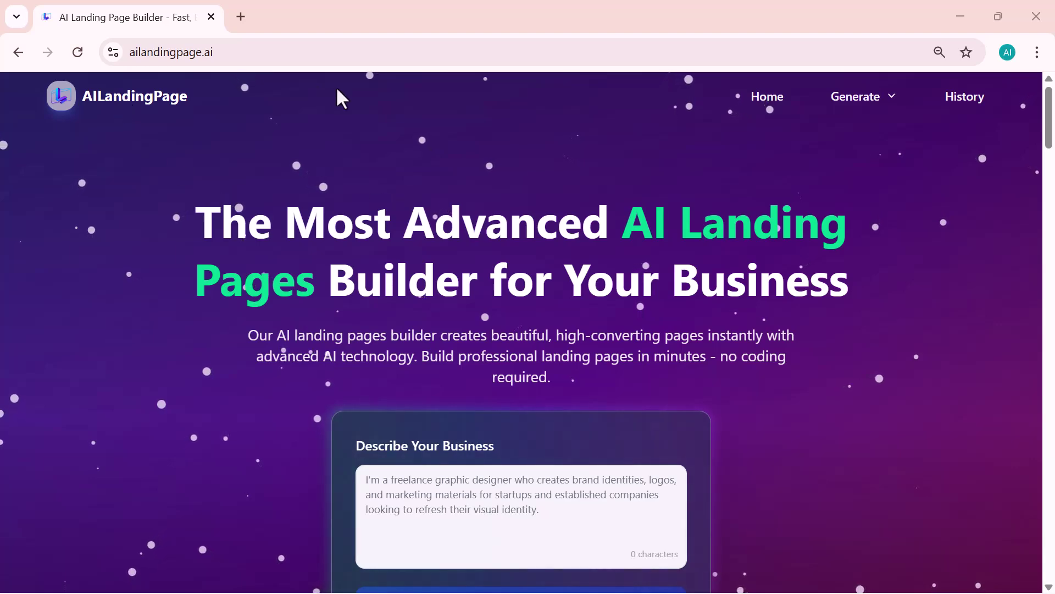
{"action": "scroll", "coordinate": [108, 99], "scroll_direction": "up", "scroll_amount": 2}
{"action": "scroll", "coordinate": [107, 98], "scroll_direction": "up", "scroll_amount": 2}
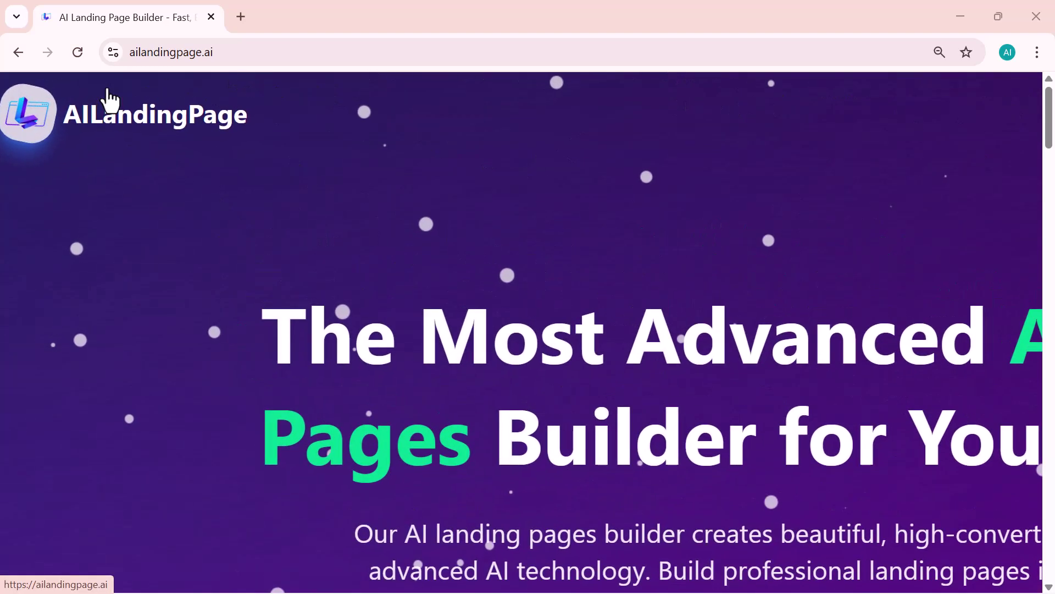
{"action": "scroll", "coordinate": [107, 99], "scroll_direction": "down", "scroll_amount": 1}
{"action": "scroll", "coordinate": [109, 100], "scroll_direction": "down", "scroll_amount": 2}
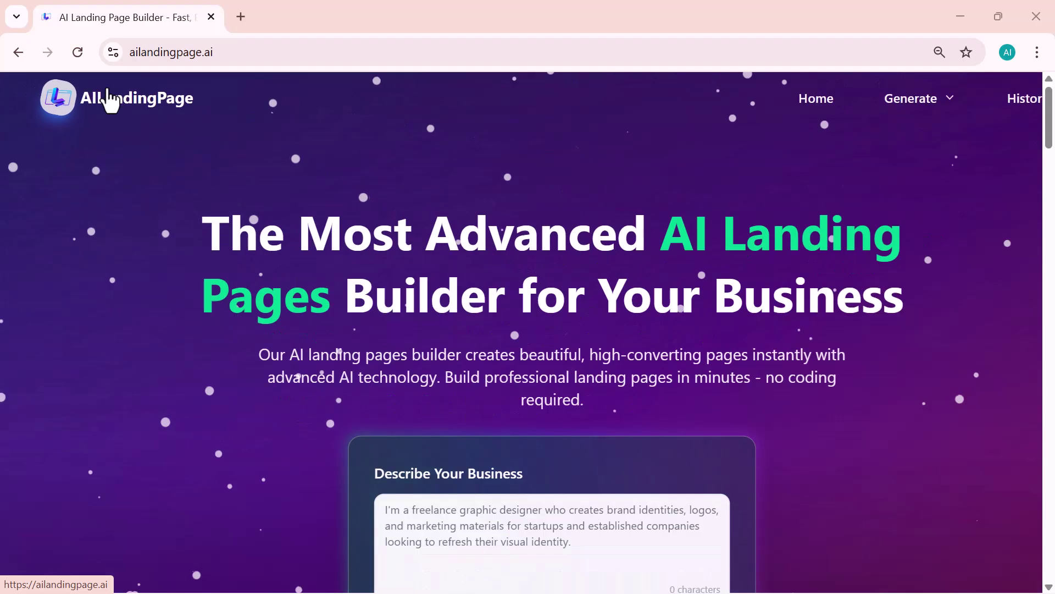
{"action": "scroll", "coordinate": [109, 98], "scroll_direction": "down", "scroll_amount": 1}
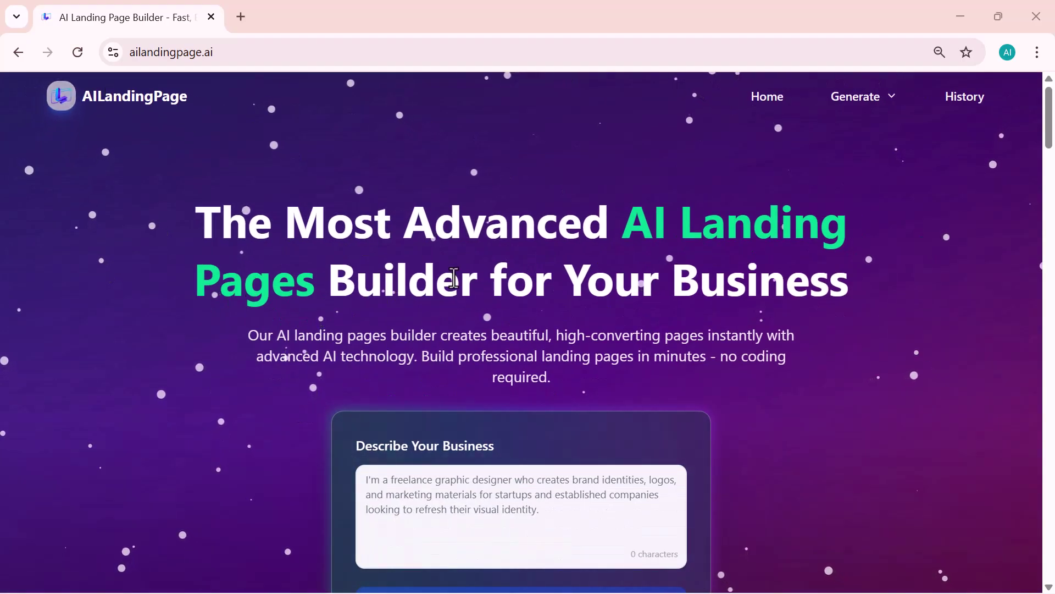
{"action": "scroll", "coordinate": [401, 360], "scroll_direction": "down", "scroll_amount": 1}
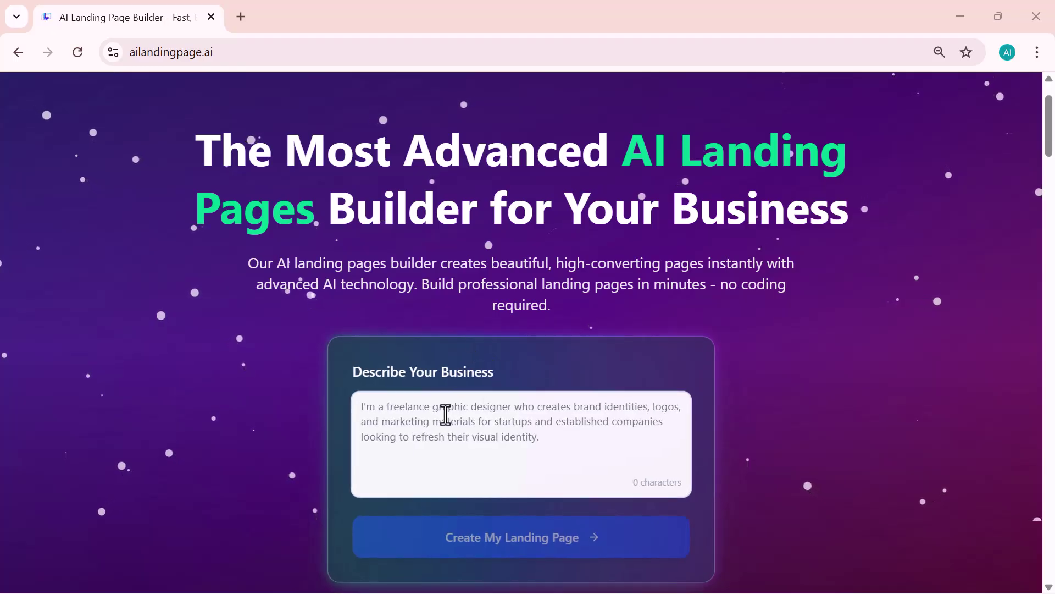
{"action": "scroll", "coordinate": [445, 414], "scroll_direction": "down", "scroll_amount": 1}
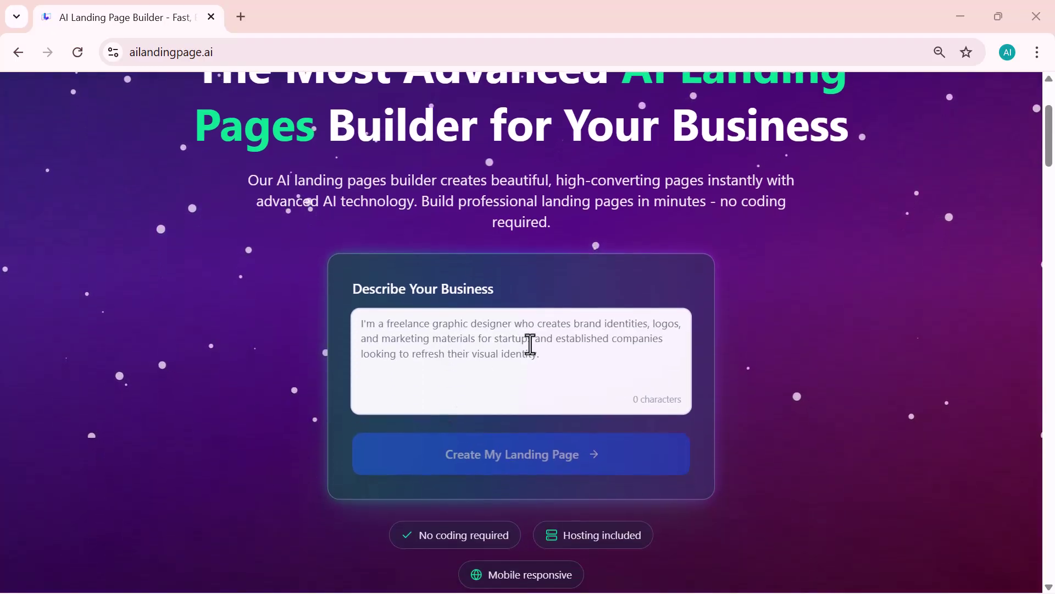
{"action": "scroll", "coordinate": [491, 380], "scroll_direction": "down", "scroll_amount": 2}
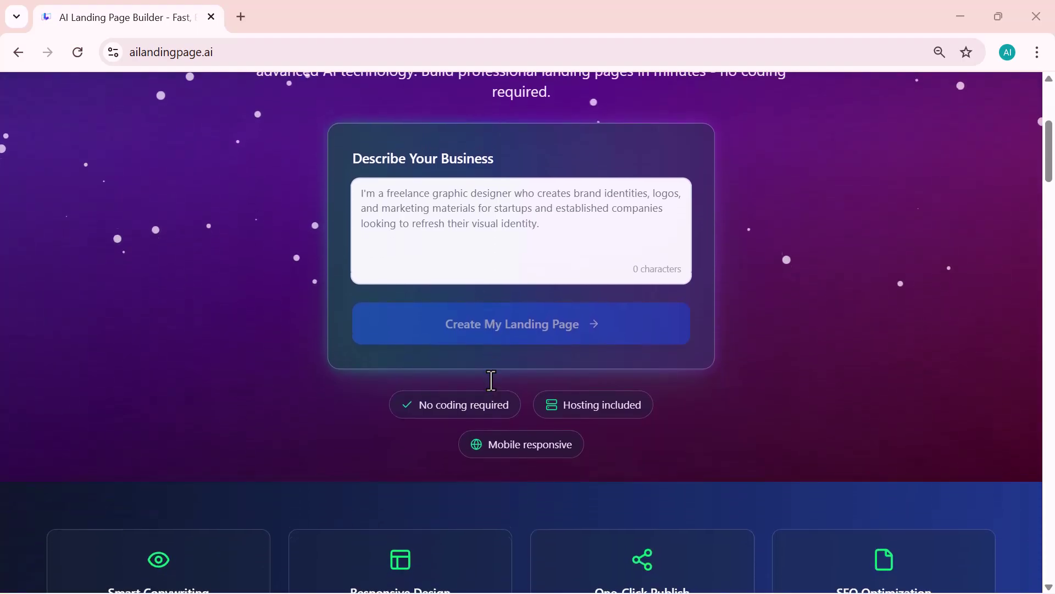
{"action": "scroll", "coordinate": [491, 381], "scroll_direction": "down", "scroll_amount": 1}
{"action": "scroll", "coordinate": [491, 381], "scroll_direction": "down", "scroll_amount": 1}
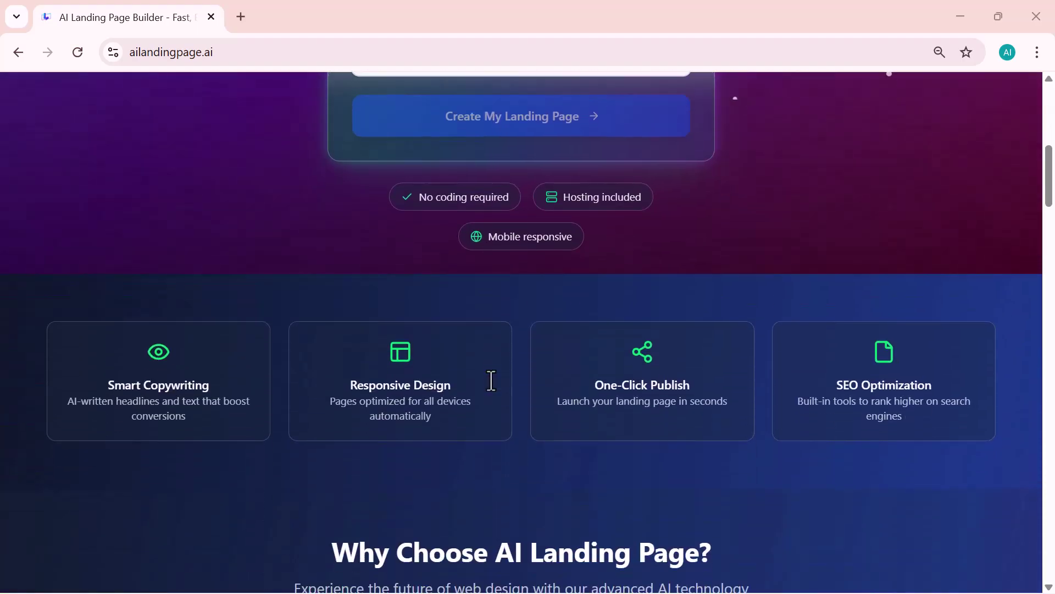
{"action": "scroll", "coordinate": [490, 380], "scroll_direction": "down", "scroll_amount": 1}
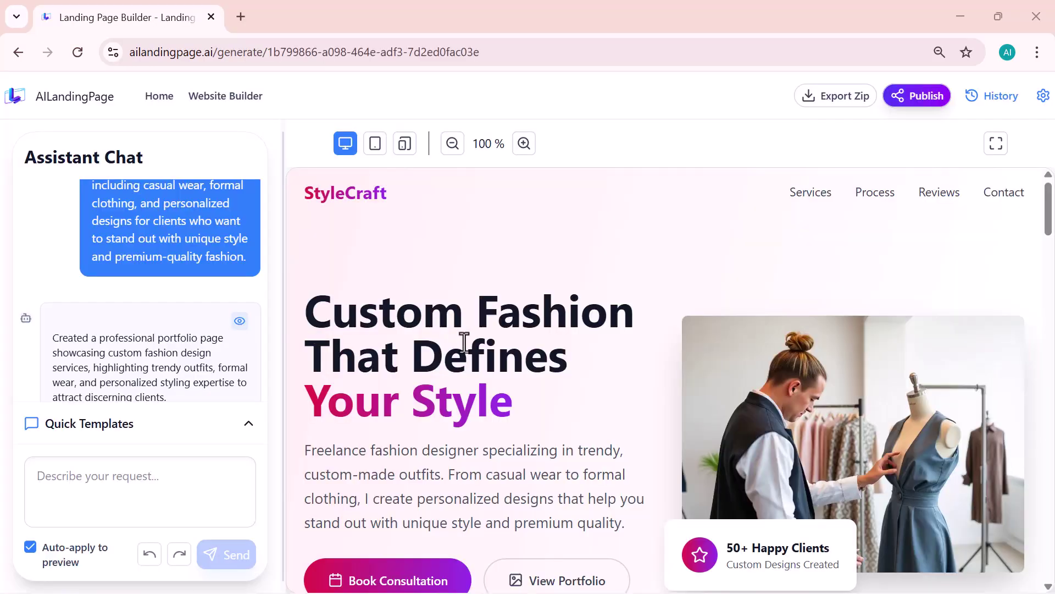
{"action": "scroll", "coordinate": [464, 342], "scroll_direction": "down", "scroll_amount": 1}
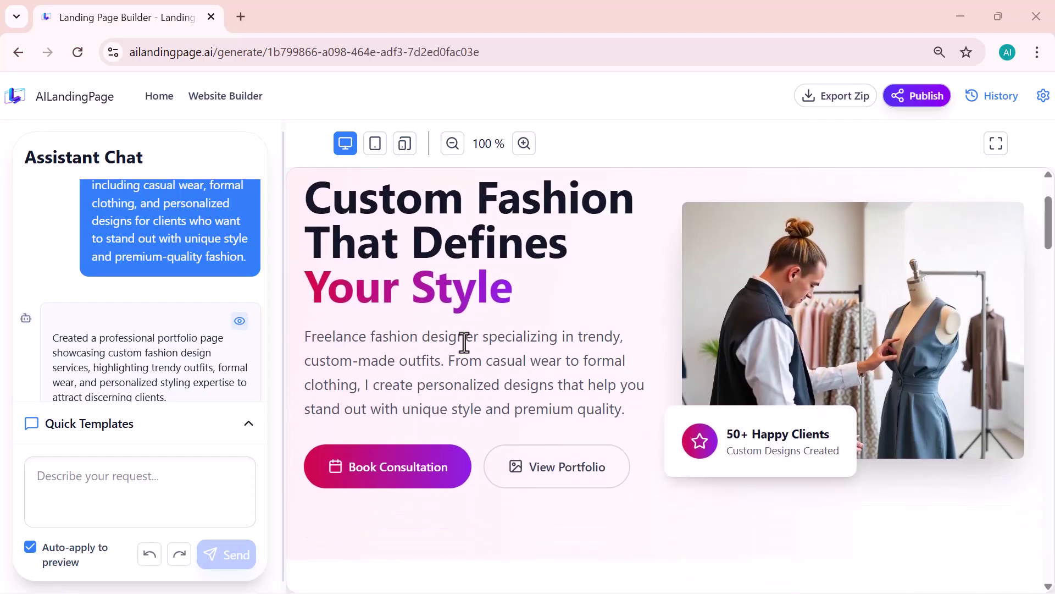
{"action": "scroll", "coordinate": [464, 343], "scroll_direction": "down", "scroll_amount": 2}
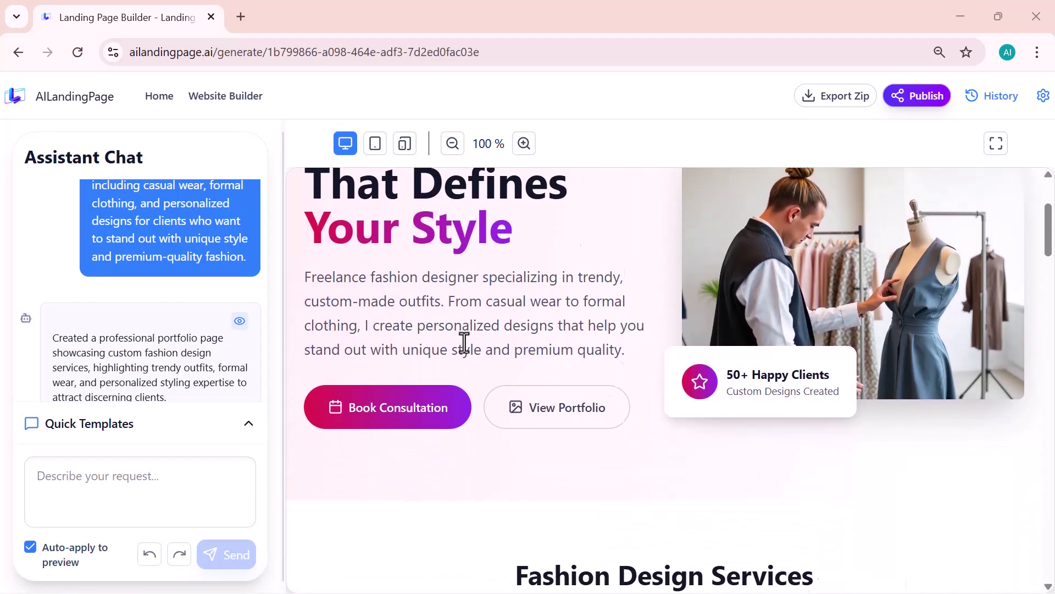
{"action": "scroll", "coordinate": [464, 342], "scroll_direction": "down", "scroll_amount": 2}
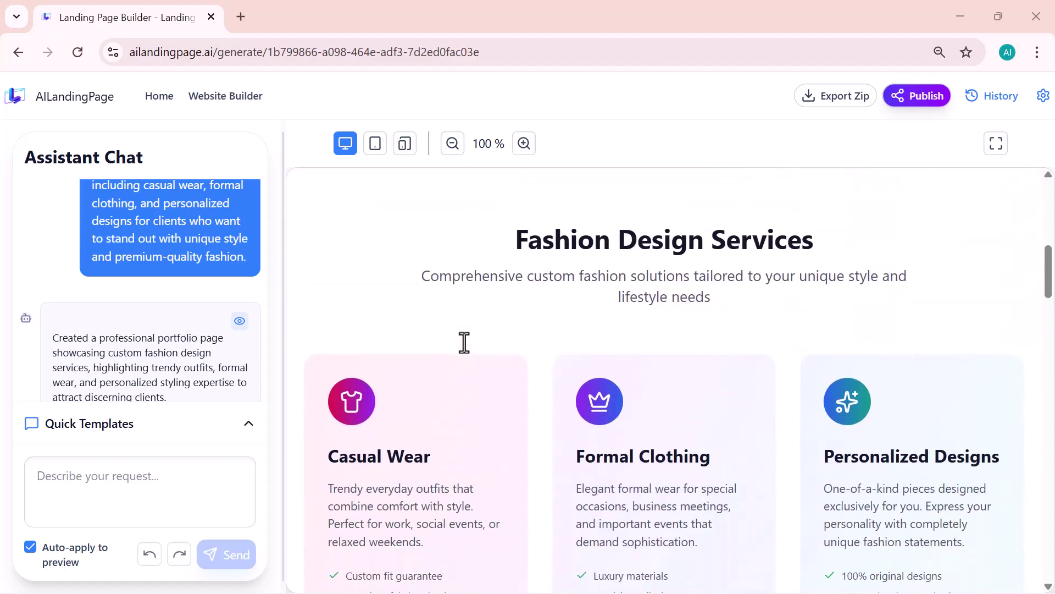
{"action": "scroll", "coordinate": [465, 342], "scroll_direction": "down", "scroll_amount": 1}
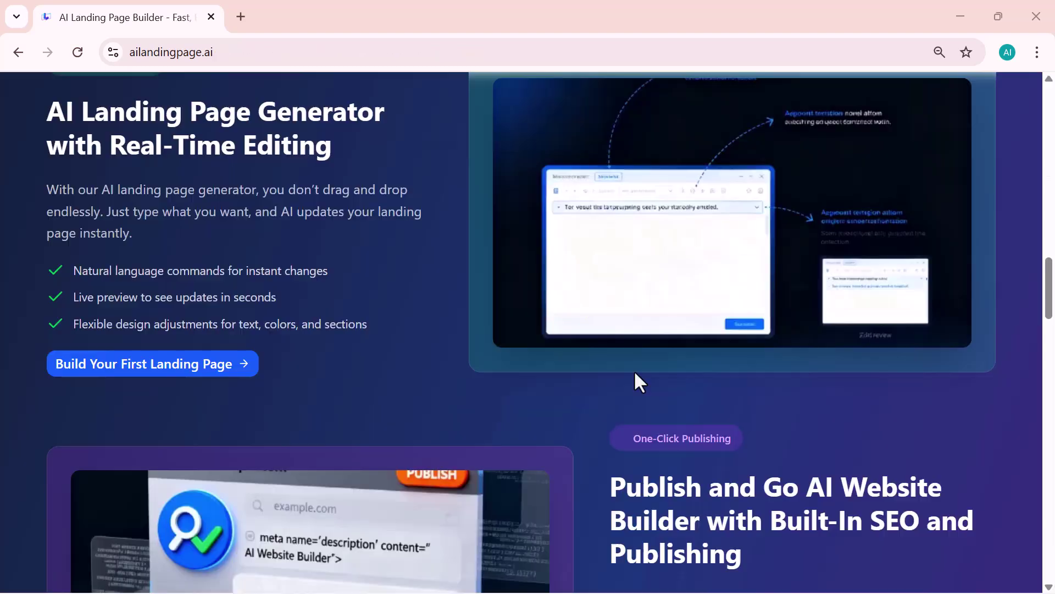
{"action": "scroll", "coordinate": [635, 370], "scroll_direction": "down", "scroll_amount": 1}
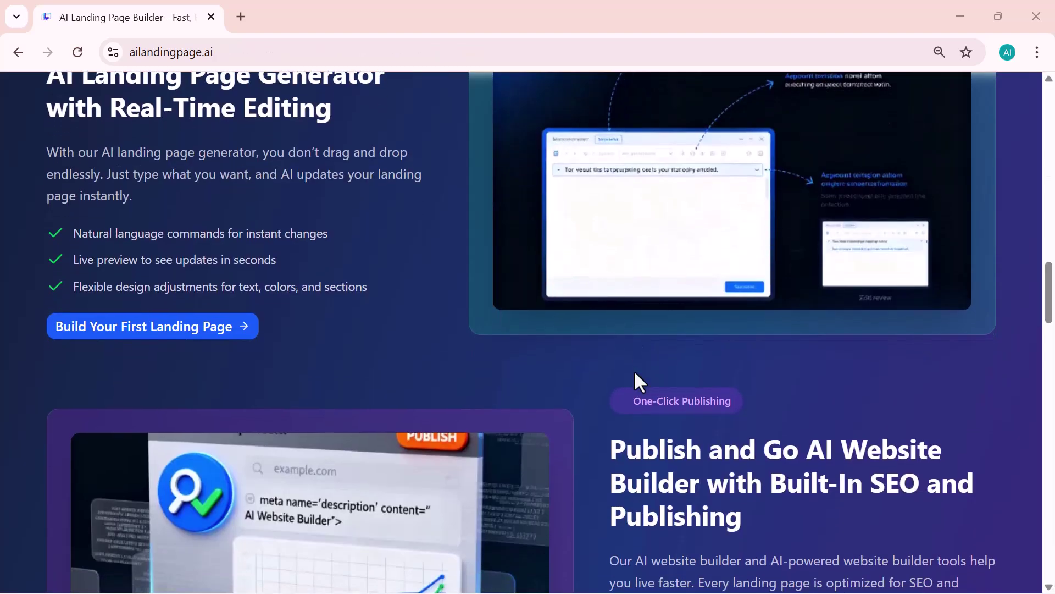
{"action": "scroll", "coordinate": [635, 379], "scroll_direction": "down", "scroll_amount": 2}
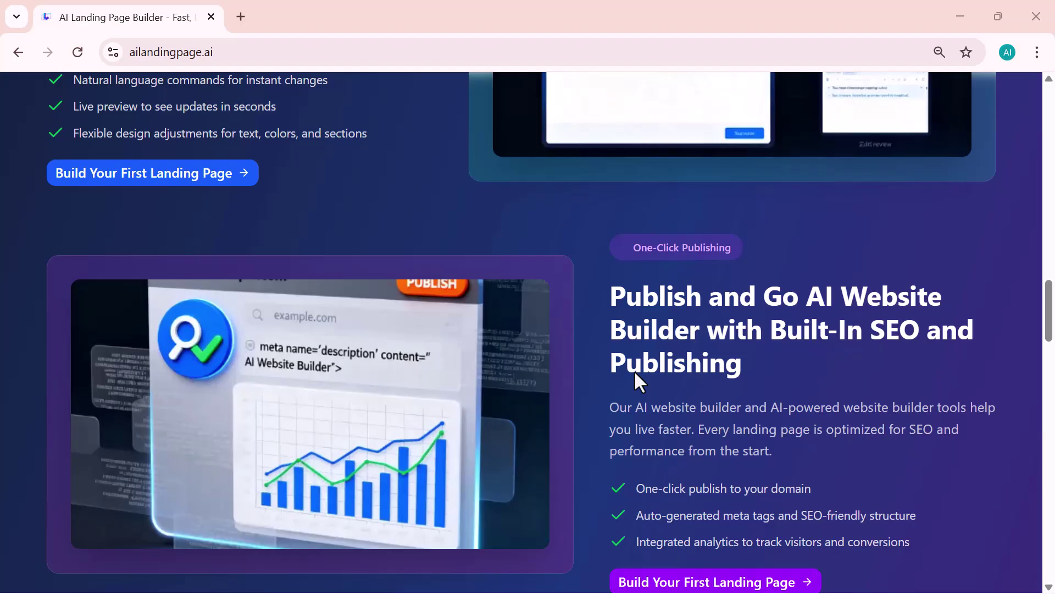
{"action": "scroll", "coordinate": [635, 376], "scroll_direction": "down", "scroll_amount": 3}
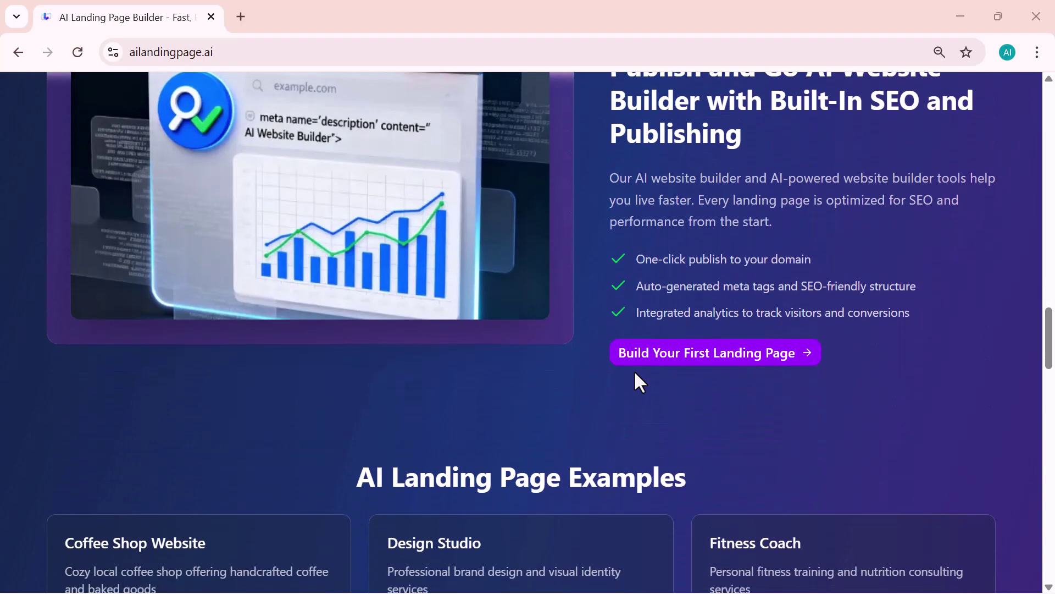
{"action": "scroll", "coordinate": [635, 372], "scroll_direction": "down", "scroll_amount": 3}
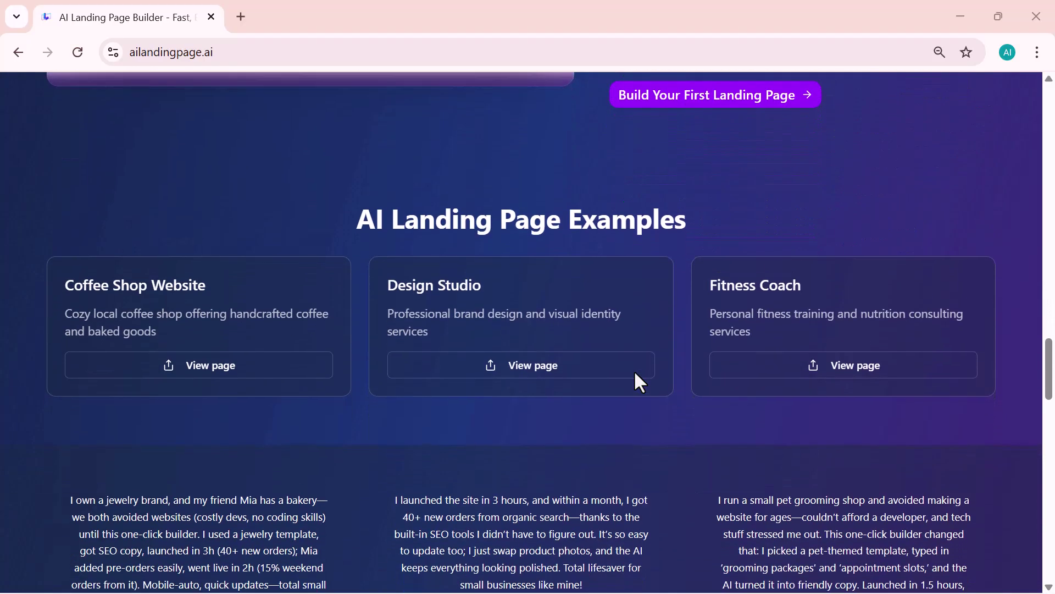
{"action": "scroll", "coordinate": [596, 377], "scroll_direction": "down", "scroll_amount": 2}
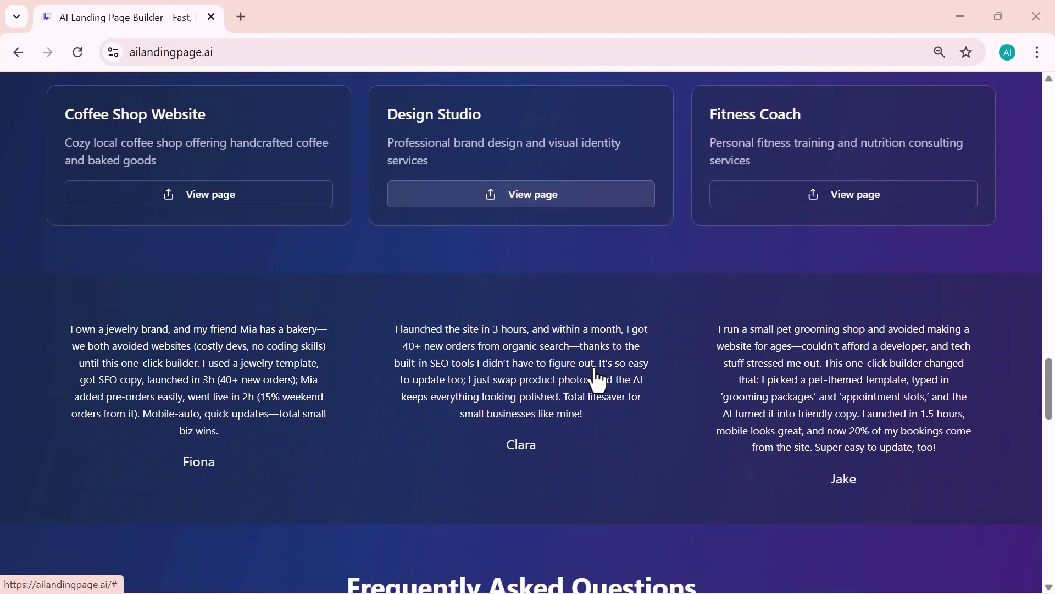
{"action": "scroll", "coordinate": [596, 379], "scroll_direction": "down", "scroll_amount": 2}
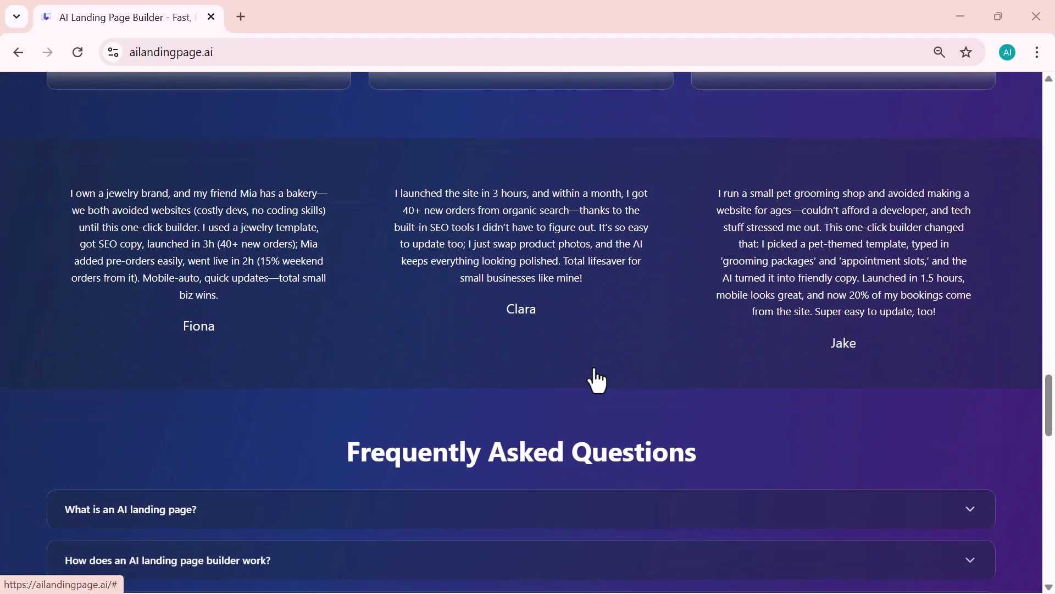
{"action": "scroll", "coordinate": [596, 379], "scroll_direction": "down", "scroll_amount": 3}
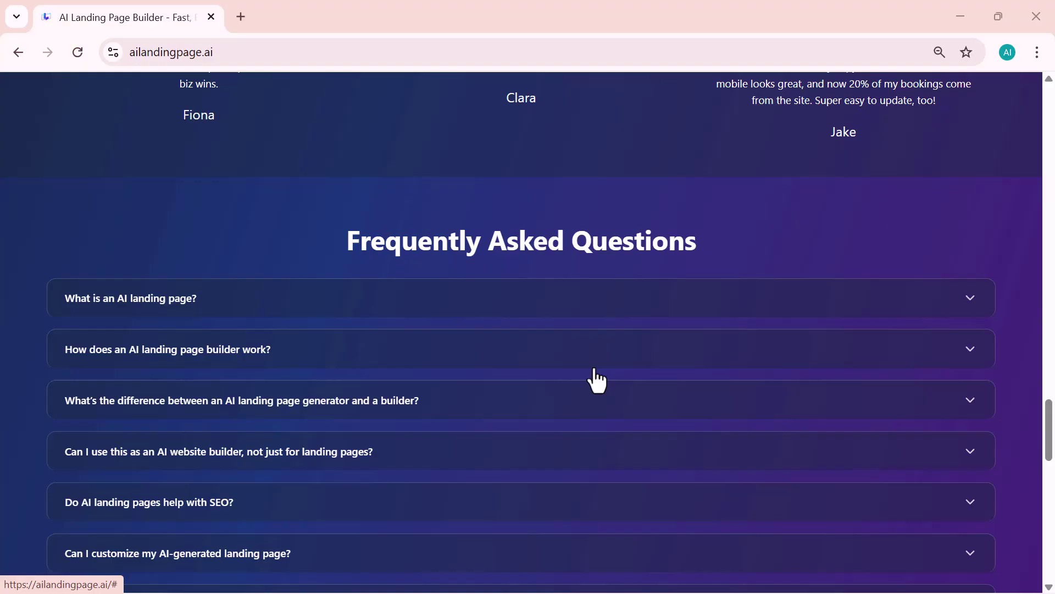
{"action": "scroll", "coordinate": [596, 379], "scroll_direction": "down", "scroll_amount": 2}
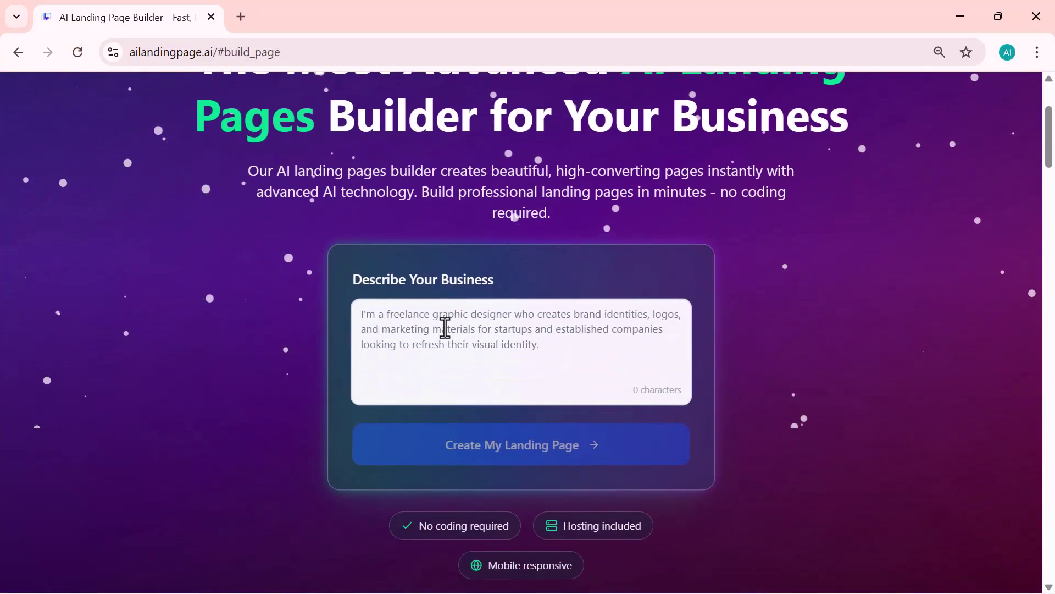
- Paste the freelance custom-made premium fashion outfit designer description into Describe Your Business
{"action": "left_click", "coordinate": [445, 328]}
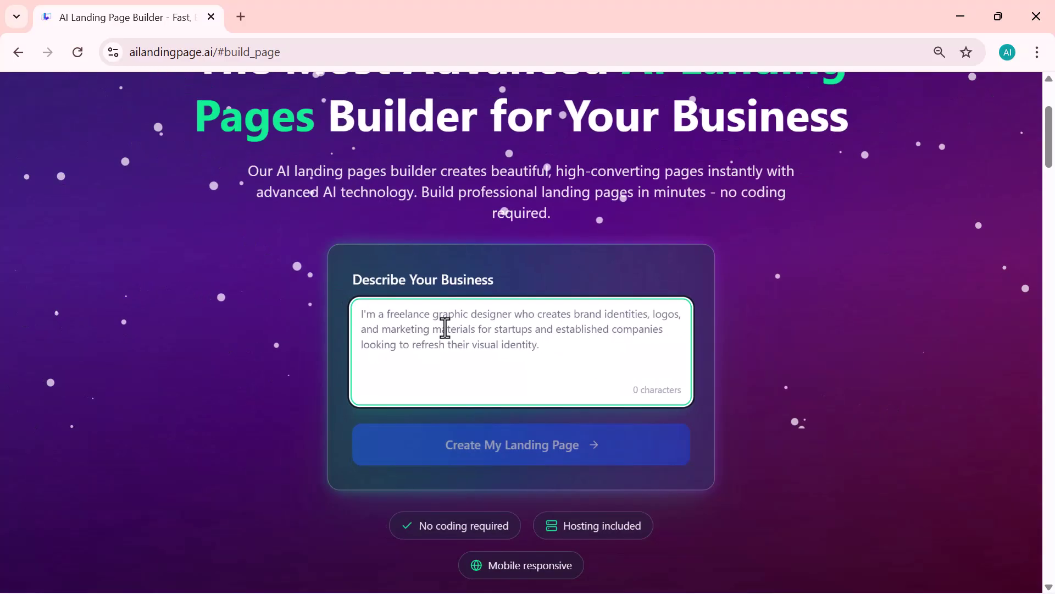
{"action": "left_click", "coordinate": [581, 153]}
{"action": "scroll", "coordinate": [662, 402], "scroll_direction": "up", "scroll_amount": 2}
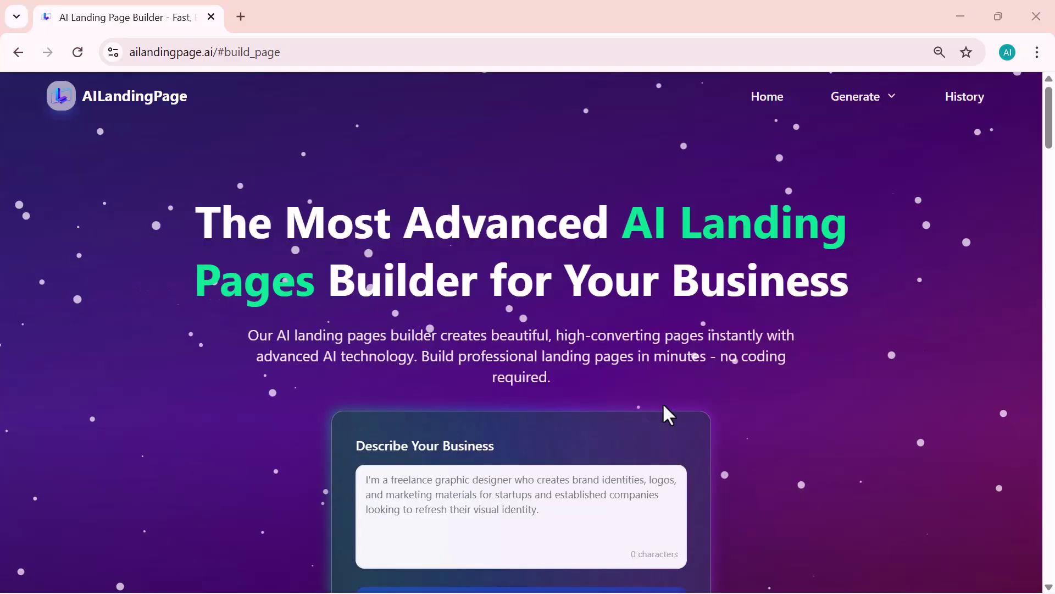
{"action": "scroll", "coordinate": [665, 413], "scroll_direction": "down", "scroll_amount": 3}
{"action": "scroll", "coordinate": [662, 403], "scroll_direction": "up", "scroll_amount": 1}
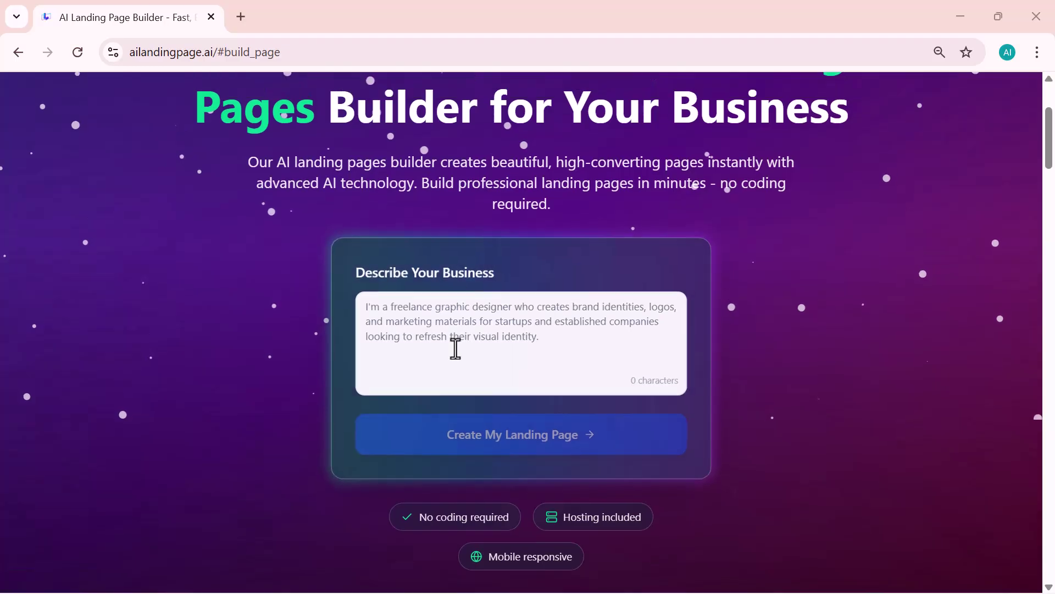
{"action": "left_click", "coordinate": [489, 312]}
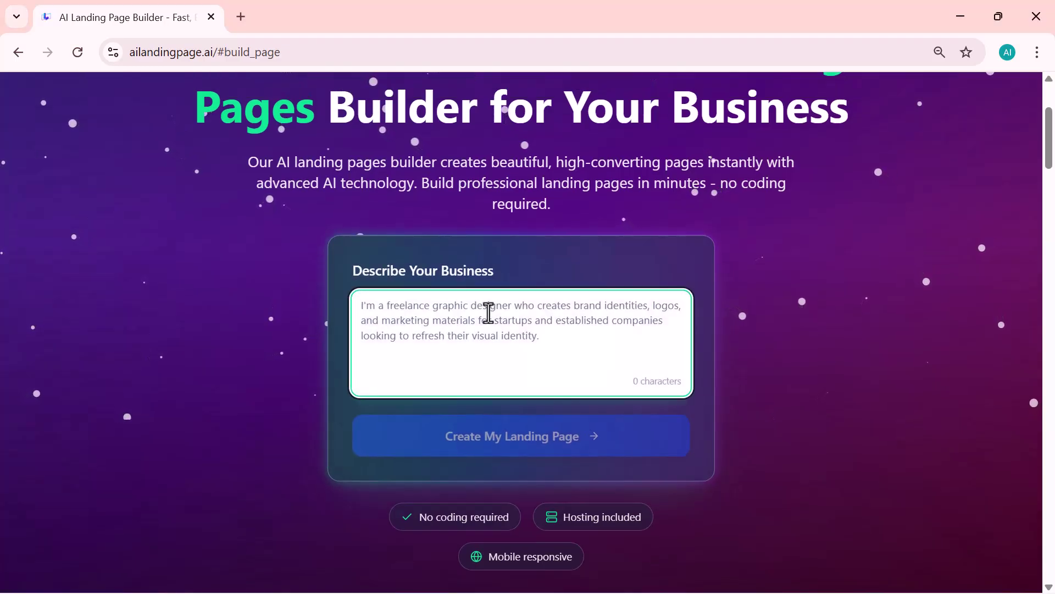
{"action": "type", "text": "I'm a freelance fashion designer specializing in trendy, custom-made outfits, including casual wear, formal clothing, and personalized designs for clients who want to stand out with unique style and premium-quality fashion."}
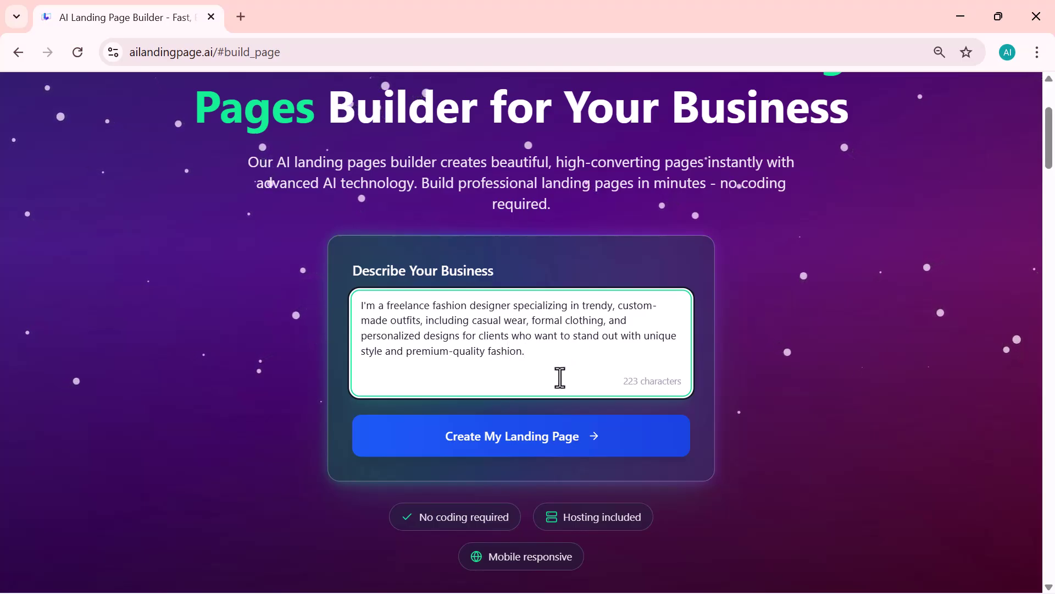
- Create the landing page, producing the StyleCraft 'Custom Fashion That Defines Your Style' preview
{"action": "left_click", "coordinate": [527, 438]}
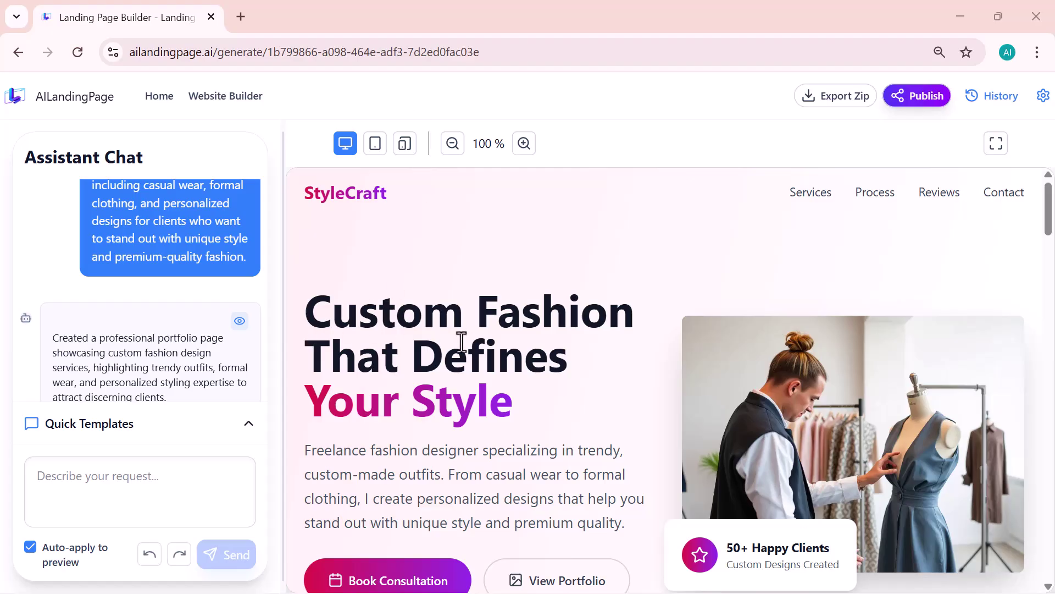
{"action": "scroll", "coordinate": [463, 342], "scroll_direction": "down", "scroll_amount": 2}
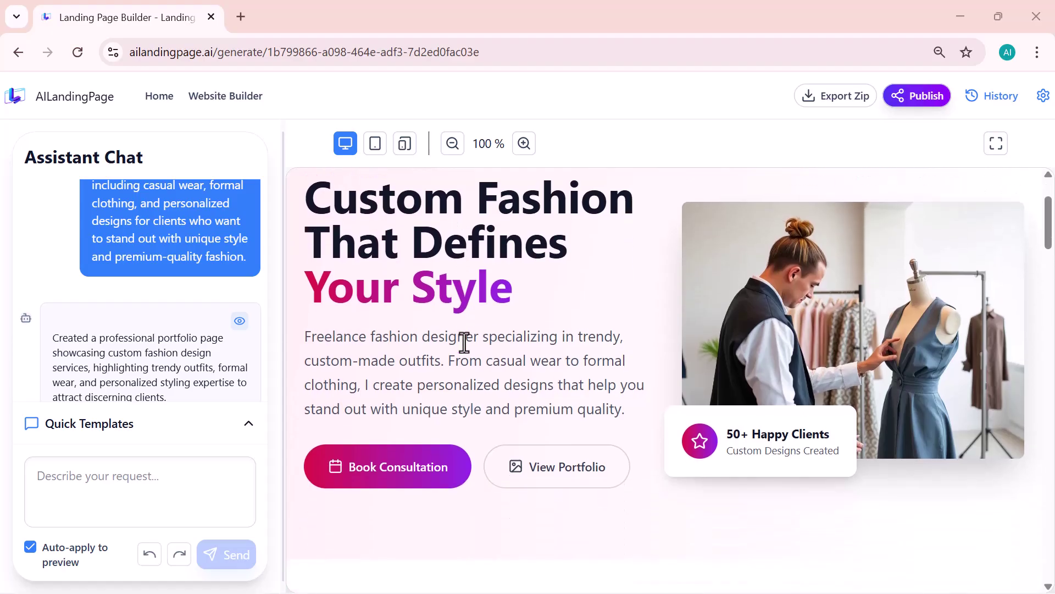
{"action": "scroll", "coordinate": [465, 342], "scroll_direction": "down", "scroll_amount": 3}
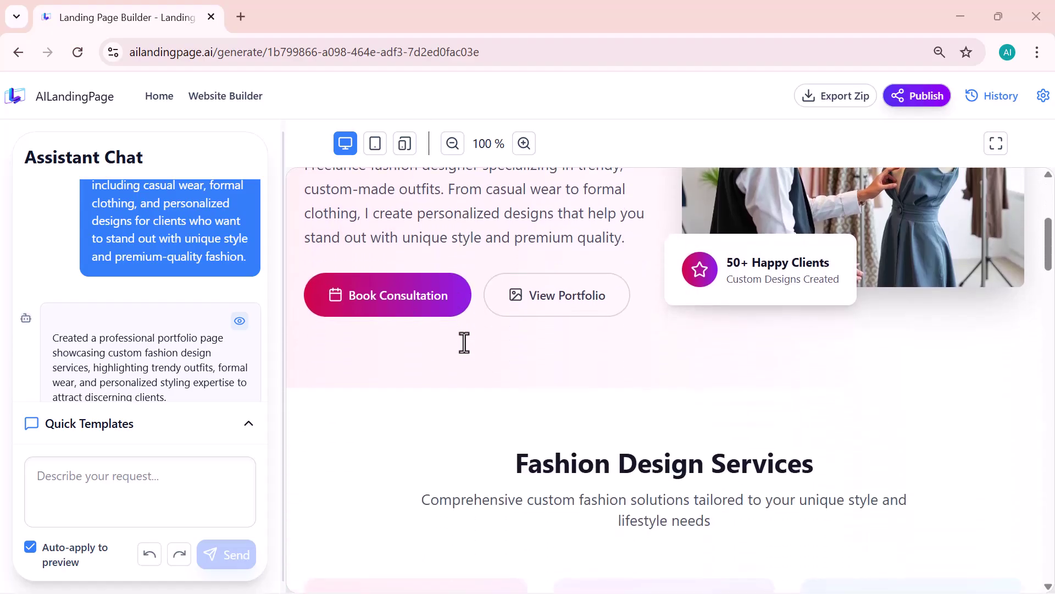
{"action": "scroll", "coordinate": [464, 343], "scroll_direction": "down", "scroll_amount": 2}
{"action": "scroll", "coordinate": [465, 342], "scroll_direction": "down", "scroll_amount": 2}
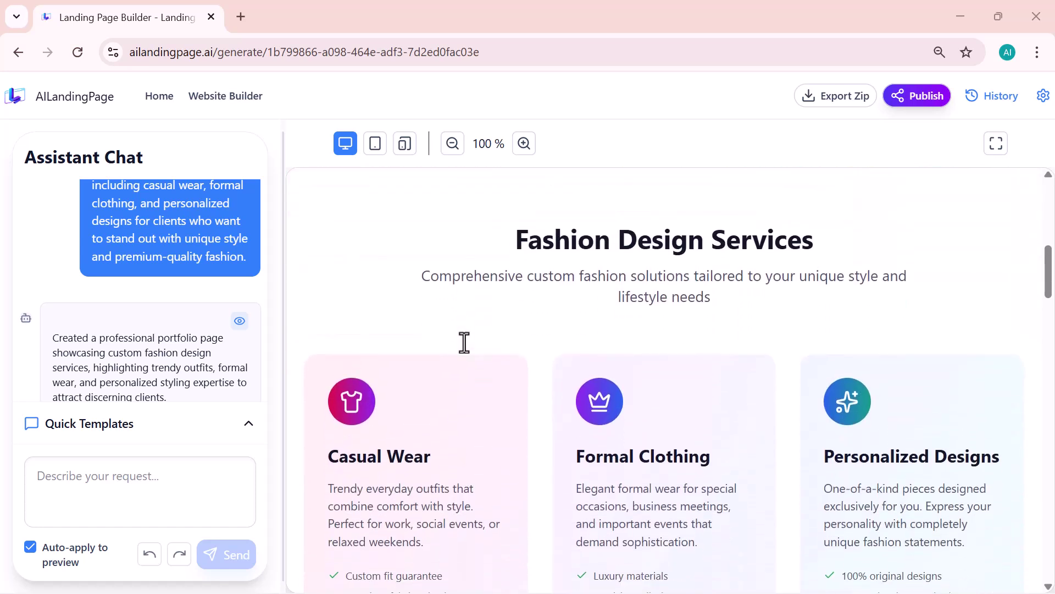
{"action": "scroll", "coordinate": [464, 342], "scroll_direction": "down", "scroll_amount": 1}
{"action": "scroll", "coordinate": [464, 342], "scroll_direction": "down", "scroll_amount": 1}
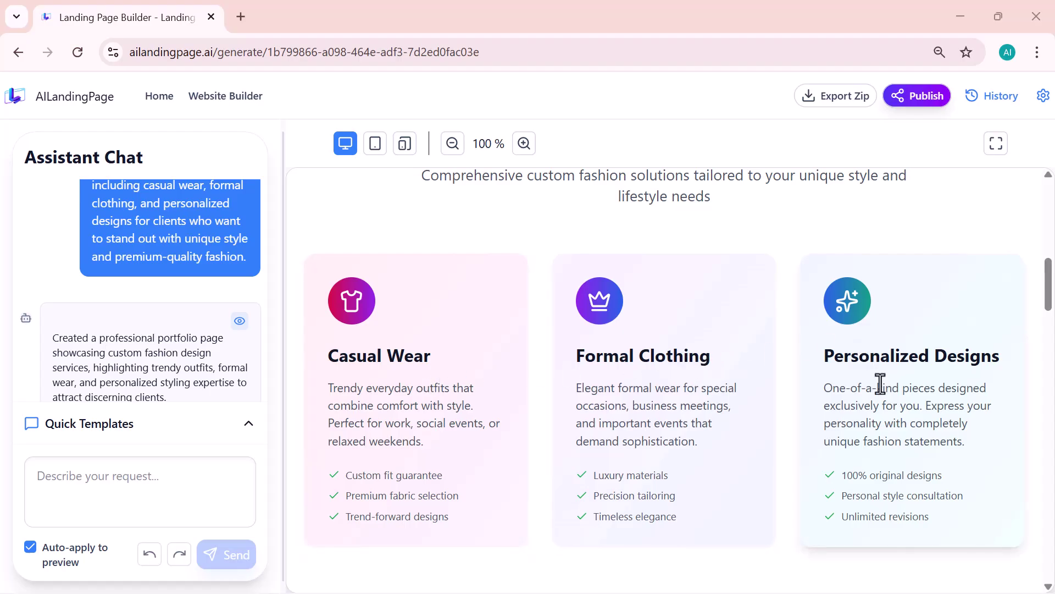
{"action": "scroll", "coordinate": [461, 346], "scroll_direction": "up", "scroll_amount": 5}
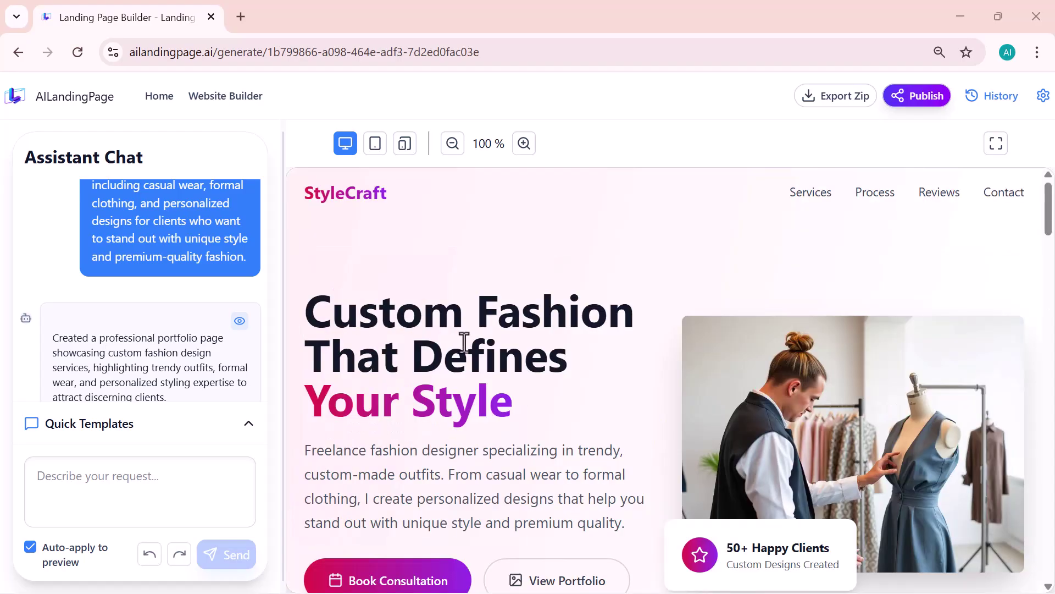
{"action": "scroll", "coordinate": [464, 342], "scroll_direction": "down", "scroll_amount": 1}
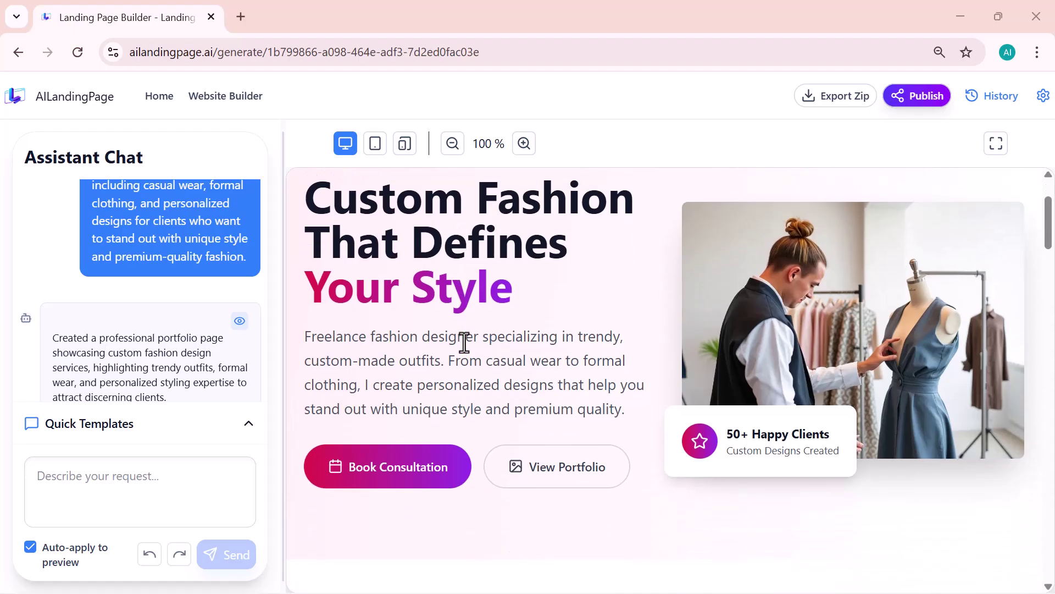
{"action": "scroll", "coordinate": [464, 342], "scroll_direction": "down", "scroll_amount": 1}
{"action": "scroll", "coordinate": [464, 342], "scroll_direction": "down", "scroll_amount": 2}
{"action": "scroll", "coordinate": [464, 342], "scroll_direction": "down", "scroll_amount": 1}
{"action": "scroll", "coordinate": [464, 343], "scroll_direction": "down", "scroll_amount": 1}
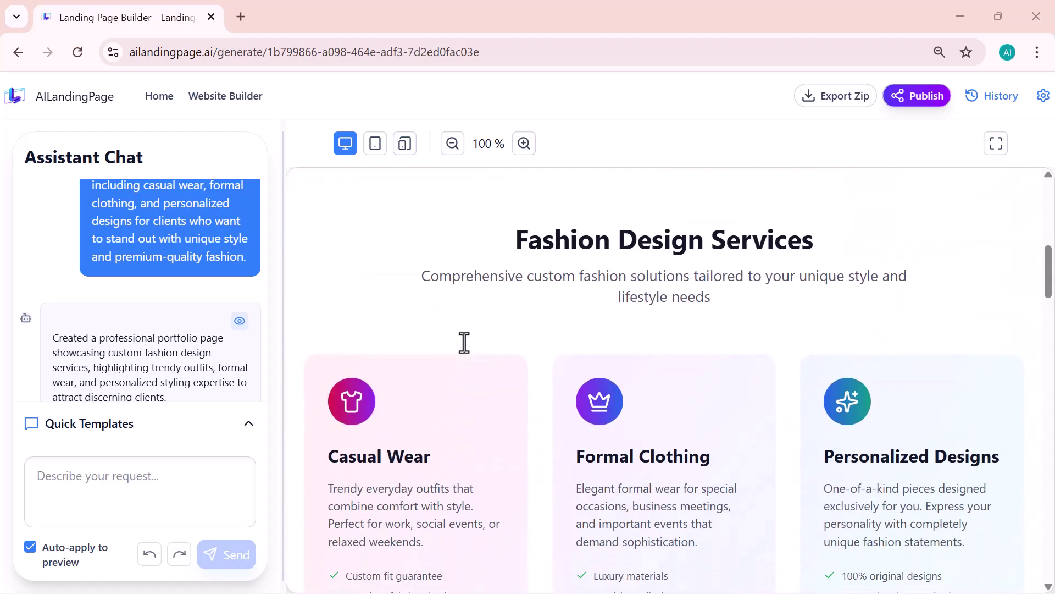
{"action": "scroll", "coordinate": [464, 343], "scroll_direction": "down", "scroll_amount": 1}
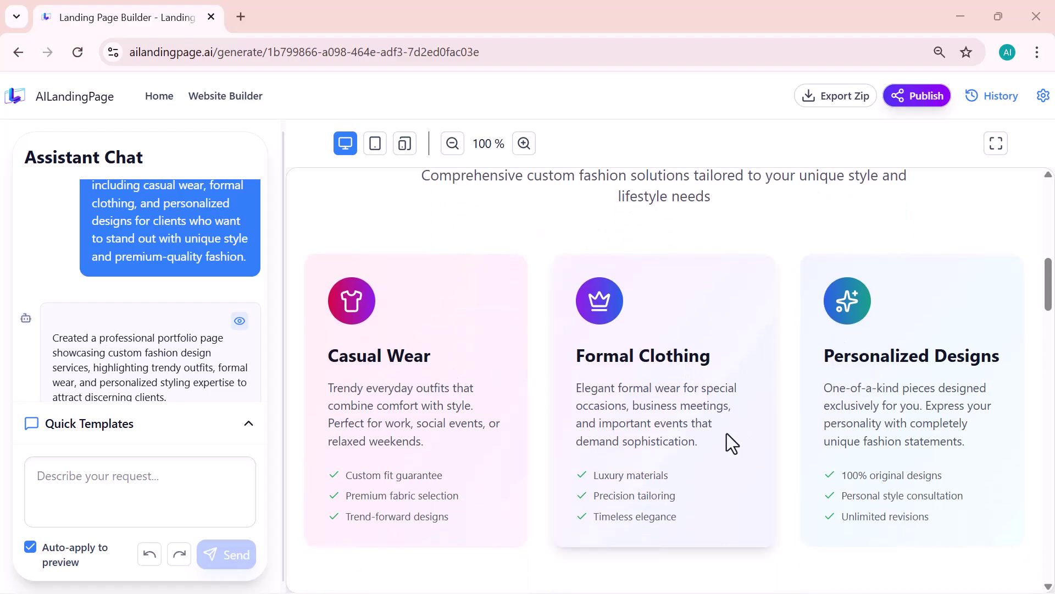
{"action": "scroll", "coordinate": [727, 433], "scroll_direction": "down", "scroll_amount": 3}
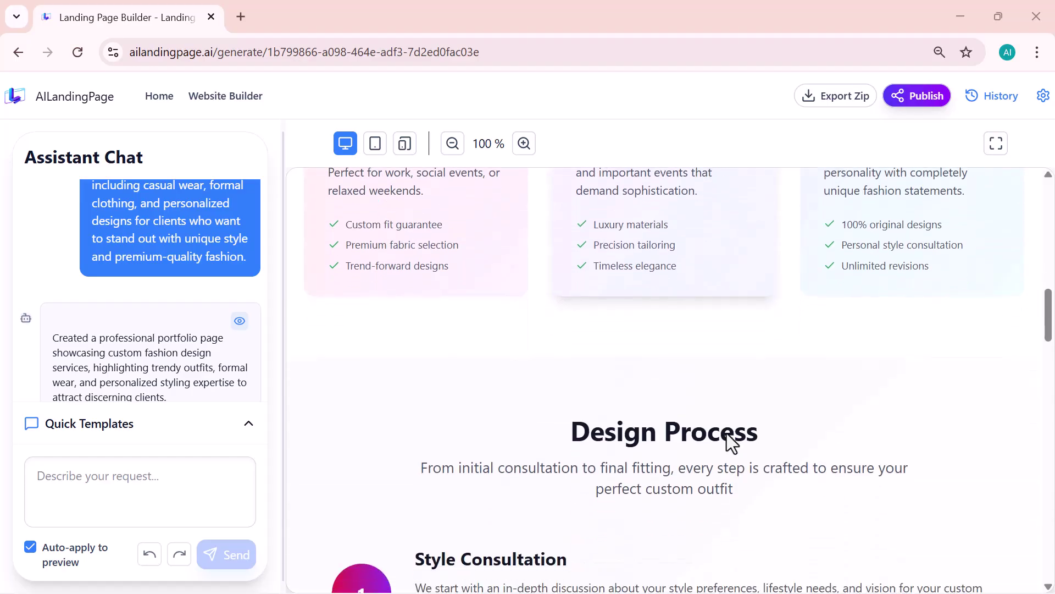
{"action": "scroll", "coordinate": [727, 434], "scroll_direction": "down", "scroll_amount": 1}
{"action": "scroll", "coordinate": [726, 435], "scroll_direction": "down", "scroll_amount": 4}
{"action": "scroll", "coordinate": [727, 435], "scroll_direction": "up", "scroll_amount": 1}
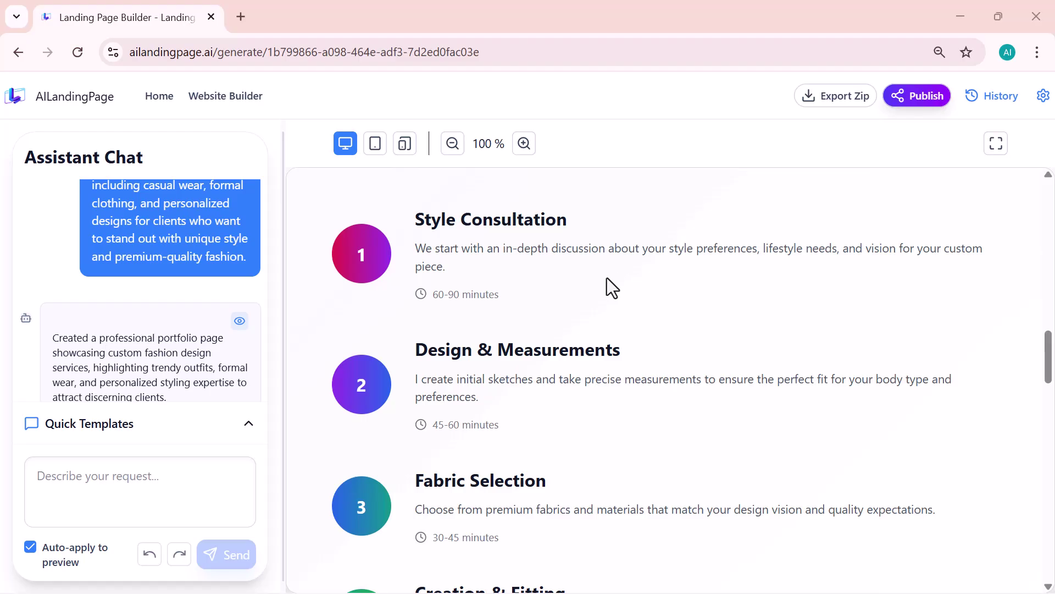
{"action": "scroll", "coordinate": [627, 381], "scroll_direction": "down", "scroll_amount": 2}
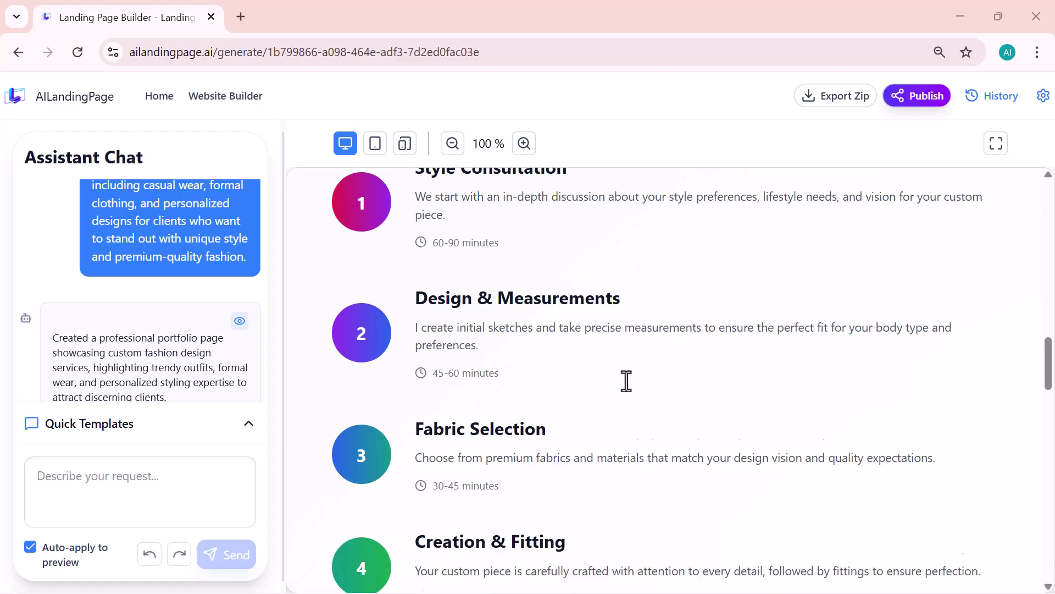
{"action": "scroll", "coordinate": [542, 388], "scroll_direction": "down", "scroll_amount": 2}
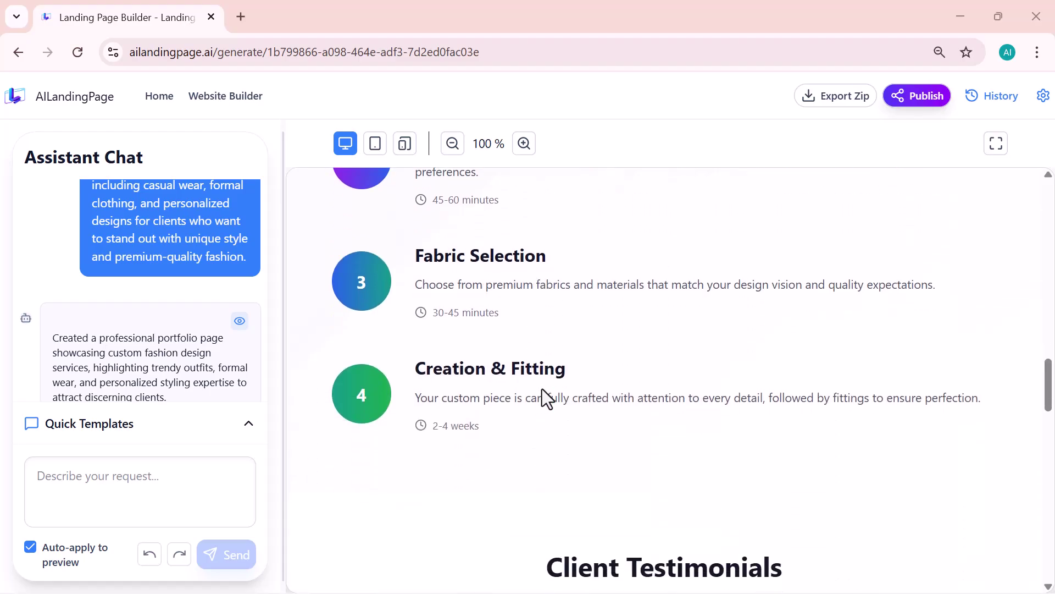
{"action": "scroll", "coordinate": [506, 385], "scroll_direction": "down", "scroll_amount": 2}
{"action": "scroll", "coordinate": [507, 385], "scroll_direction": "down", "scroll_amount": 3}
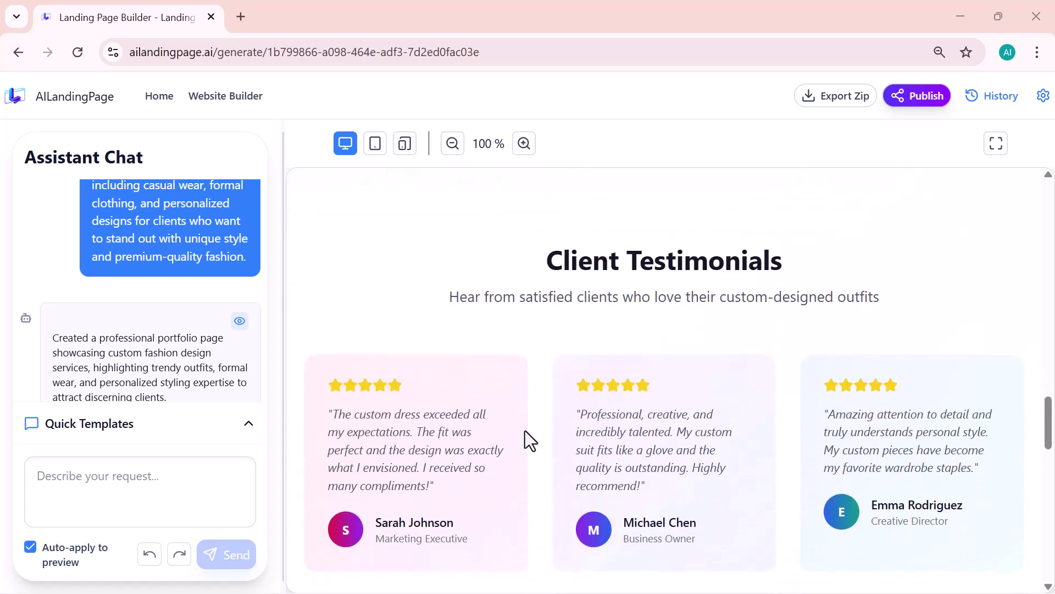
{"action": "scroll", "coordinate": [498, 463], "scroll_direction": "down", "scroll_amount": 2}
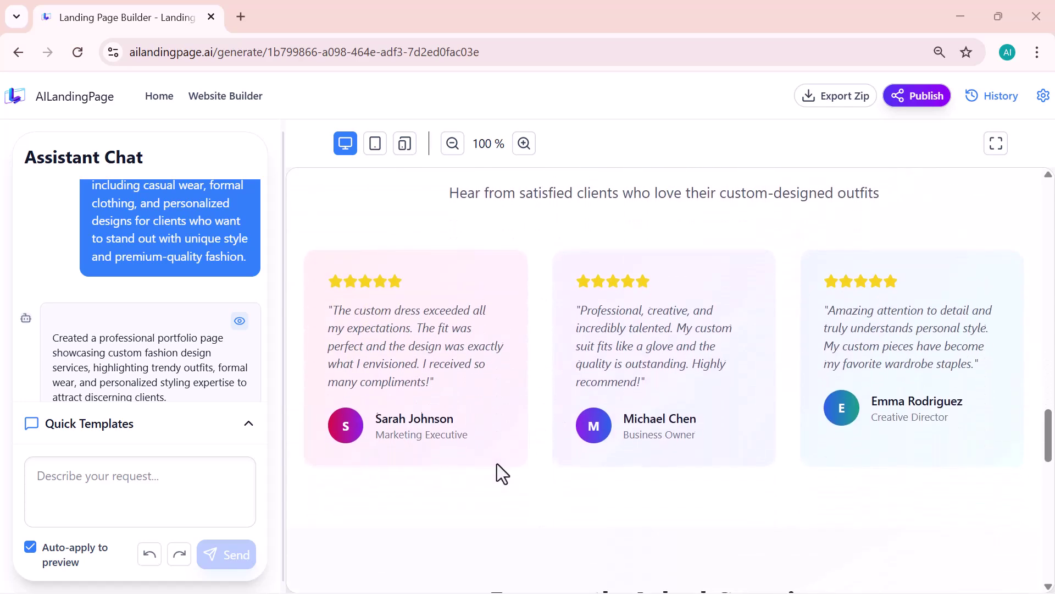
{"action": "scroll", "coordinate": [497, 464], "scroll_direction": "down", "scroll_amount": 3}
{"action": "scroll", "coordinate": [498, 464], "scroll_direction": "down", "scroll_amount": 1}
{"action": "scroll", "coordinate": [497, 464], "scroll_direction": "down", "scroll_amount": 1}
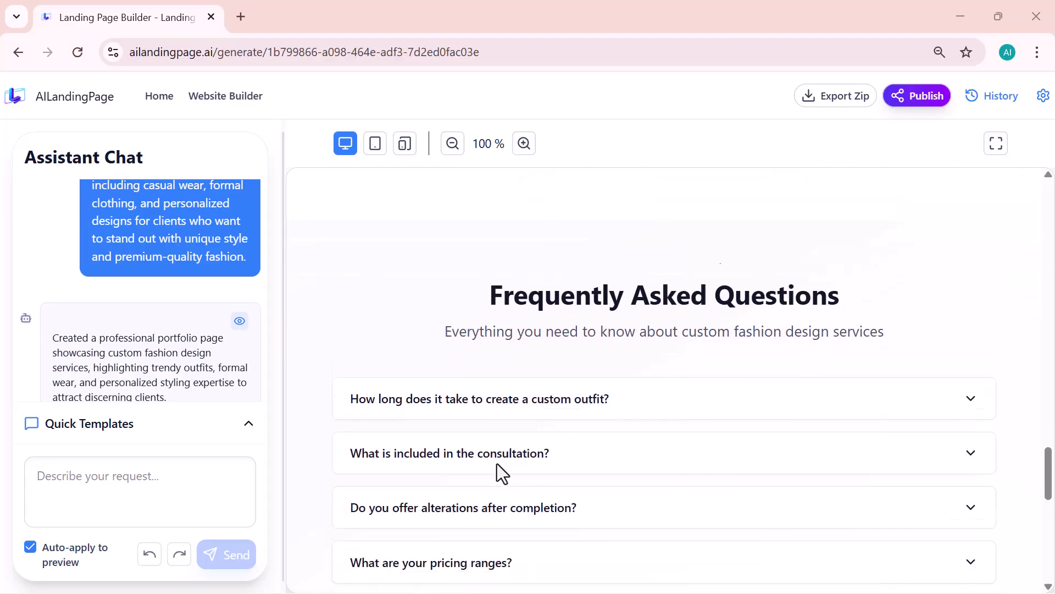
{"action": "scroll", "coordinate": [497, 464], "scroll_direction": "down", "scroll_amount": 2}
{"action": "scroll", "coordinate": [498, 463], "scroll_direction": "down", "scroll_amount": 3}
{"action": "scroll", "coordinate": [498, 464], "scroll_direction": "down", "scroll_amount": 1}
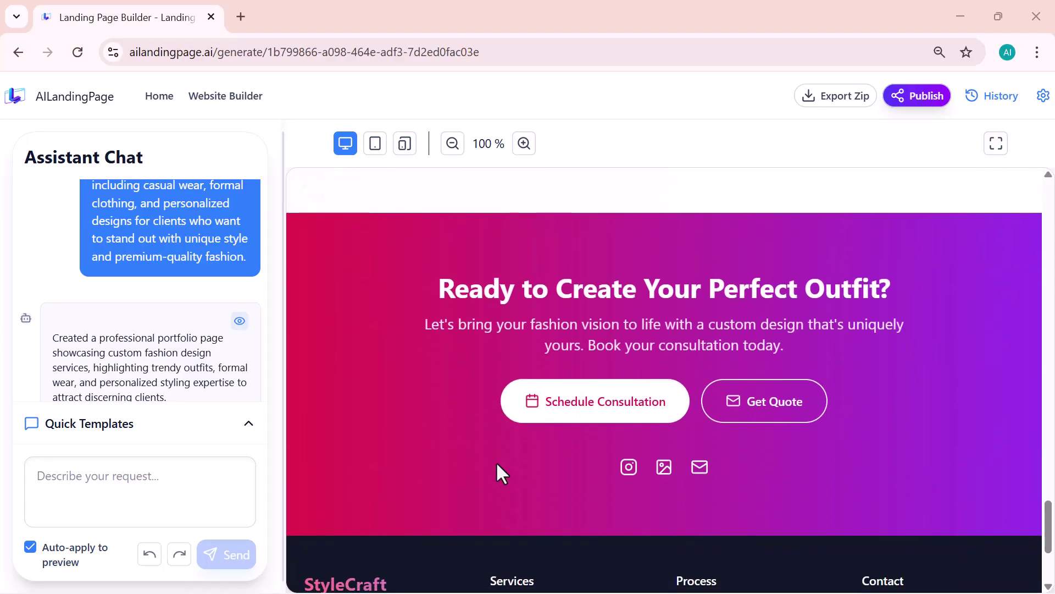
{"action": "scroll", "coordinate": [498, 463], "scroll_direction": "down", "scroll_amount": 2}
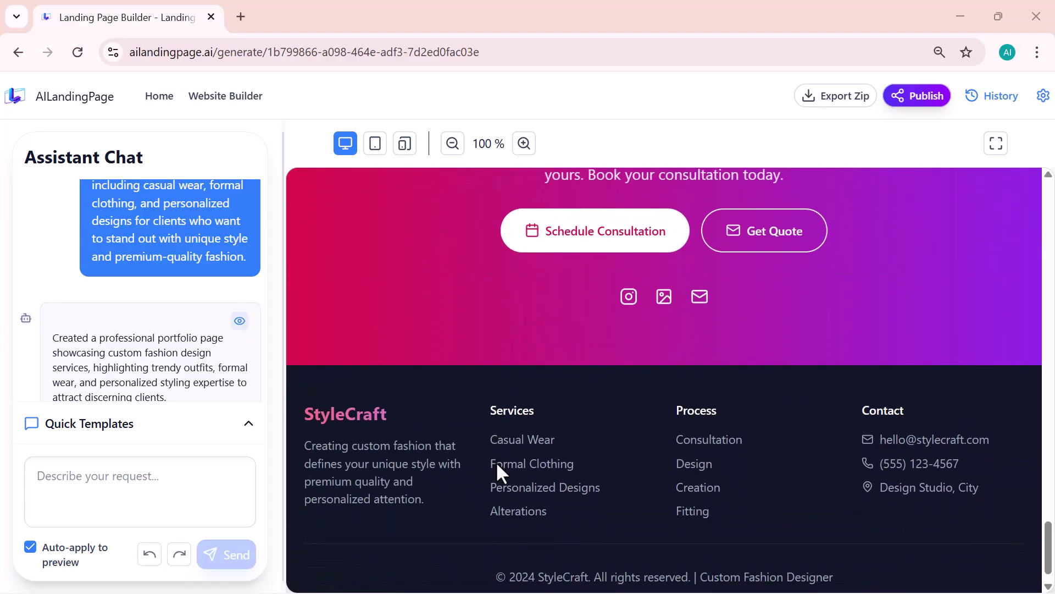
{"action": "scroll", "coordinate": [498, 464], "scroll_direction": "down", "scroll_amount": 1}
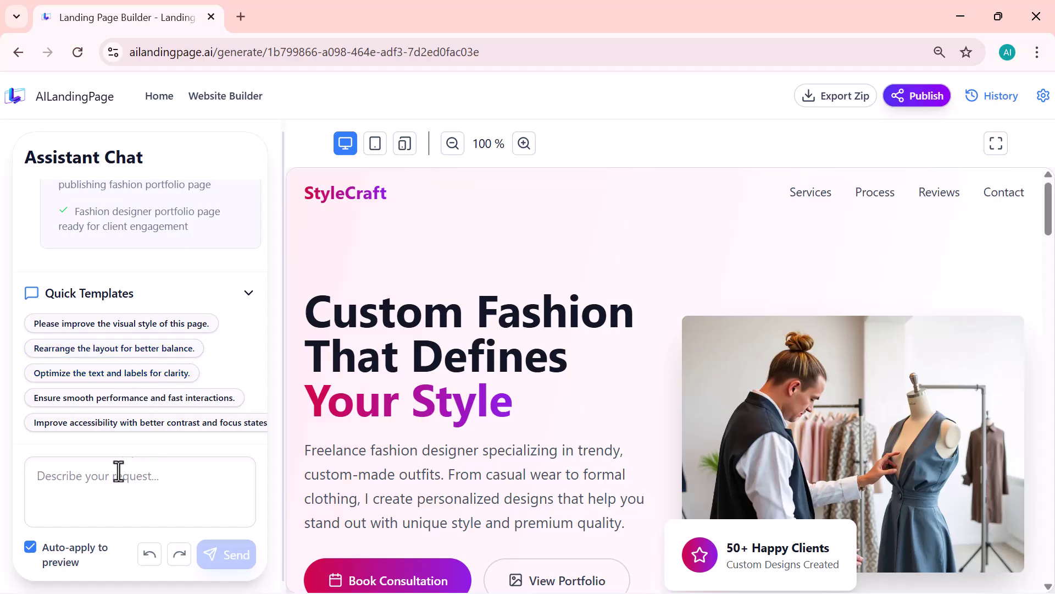
- Send the assistant the 'Please improve the visual style of this page.' template request
{"action": "left_click", "coordinate": [103, 489]}
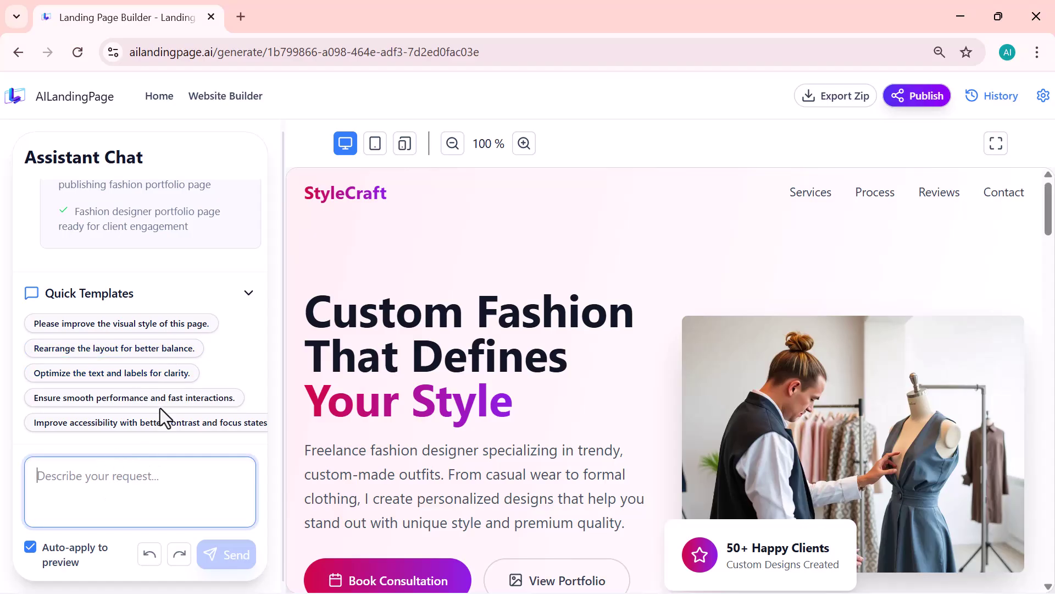
{"action": "left_click", "coordinate": [148, 327]}
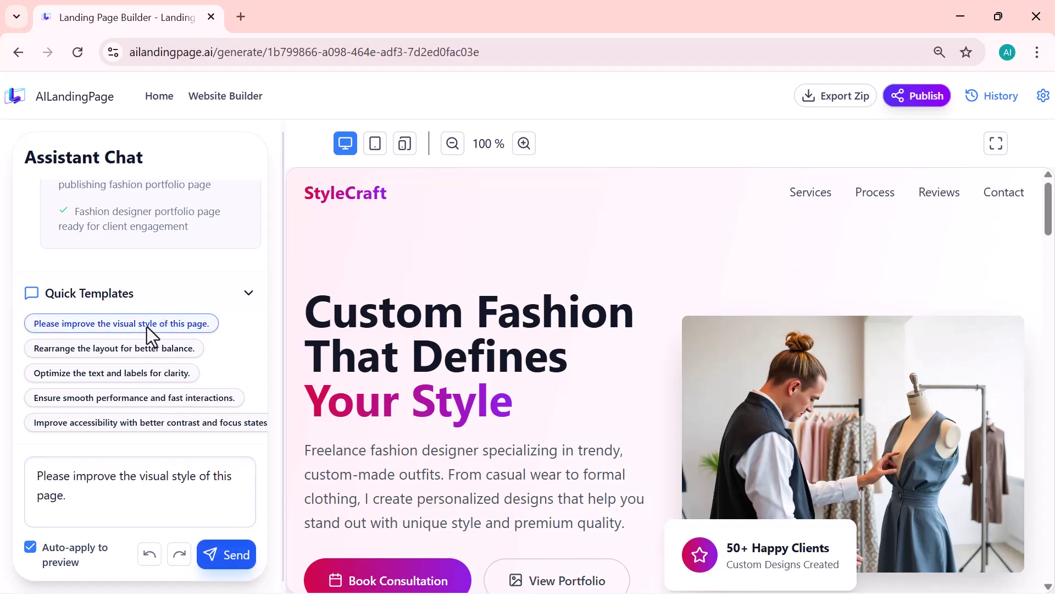
{"action": "left_click", "coordinate": [225, 558]}
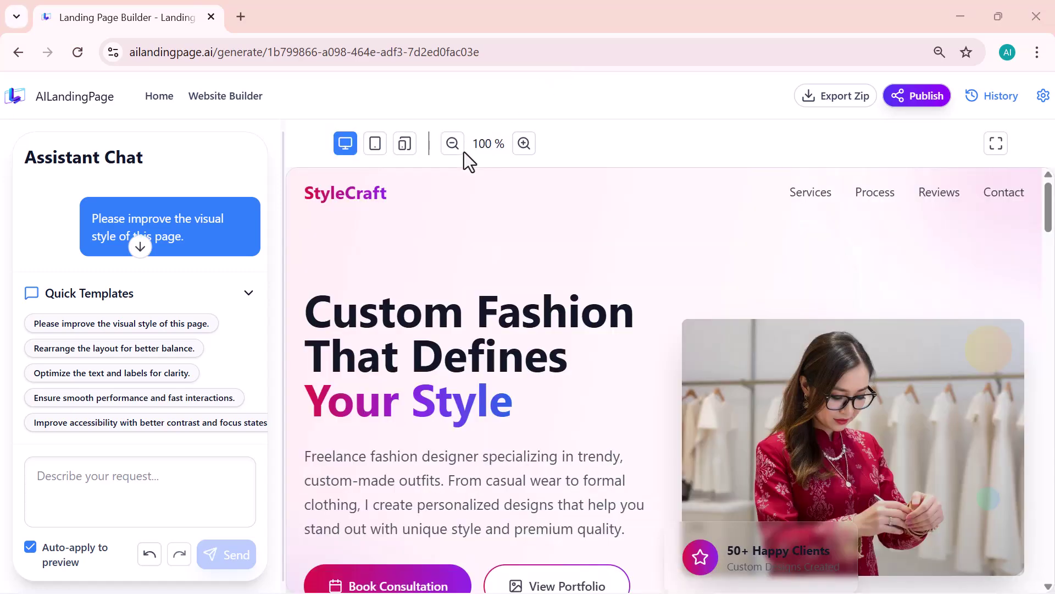
{"action": "scroll", "coordinate": [636, 313], "scroll_direction": "down", "scroll_amount": 2}
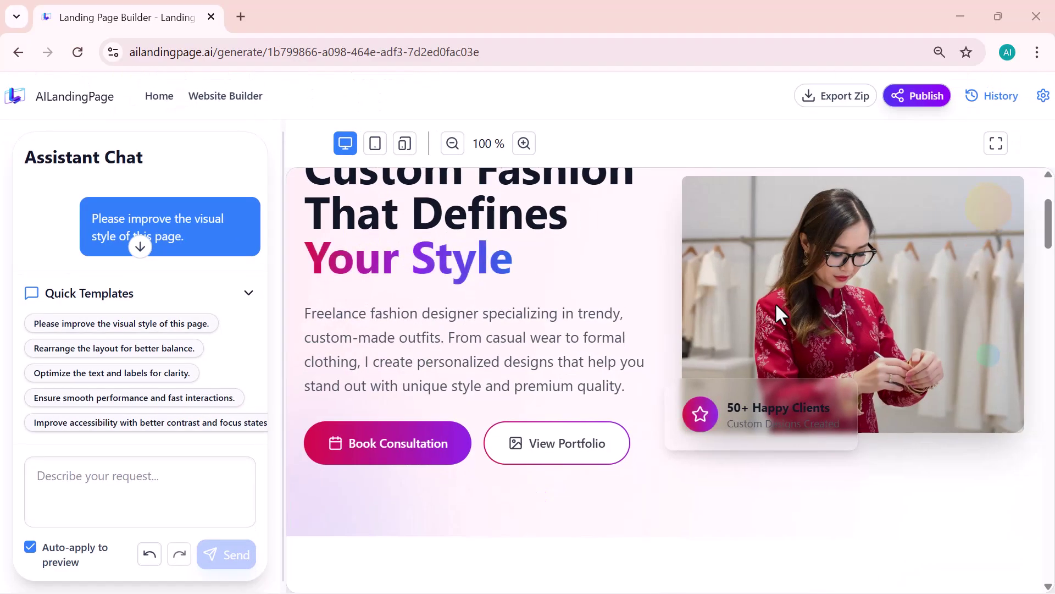
{"action": "scroll", "coordinate": [775, 302], "scroll_direction": "down", "scroll_amount": 4}
{"action": "scroll", "coordinate": [776, 304], "scroll_direction": "down", "scroll_amount": 6}
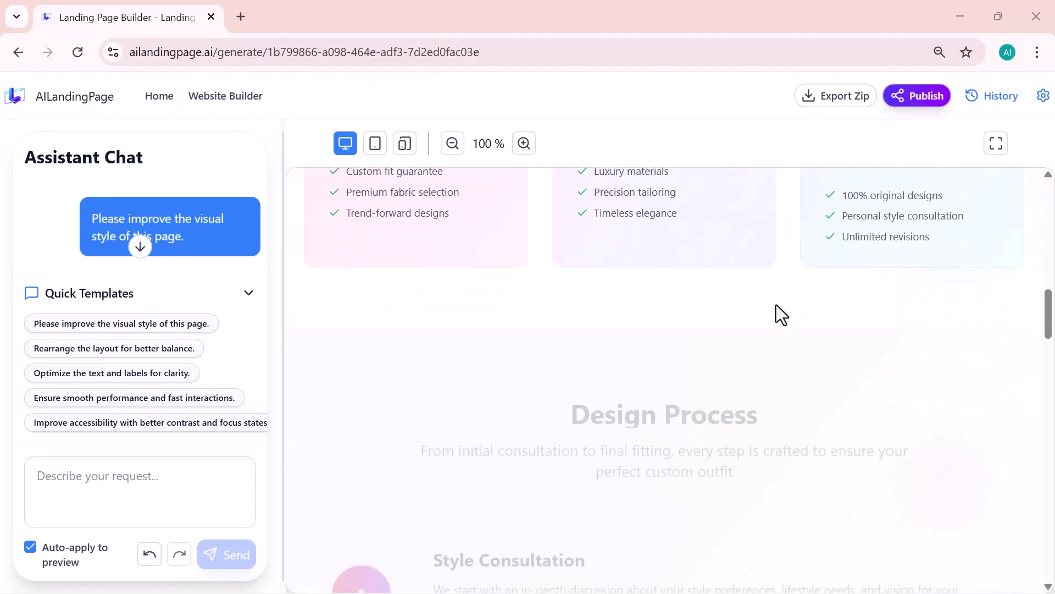
{"action": "scroll", "coordinate": [776, 305], "scroll_direction": "down", "scroll_amount": 5}
{"action": "scroll", "coordinate": [776, 305], "scroll_direction": "down", "scroll_amount": 1}
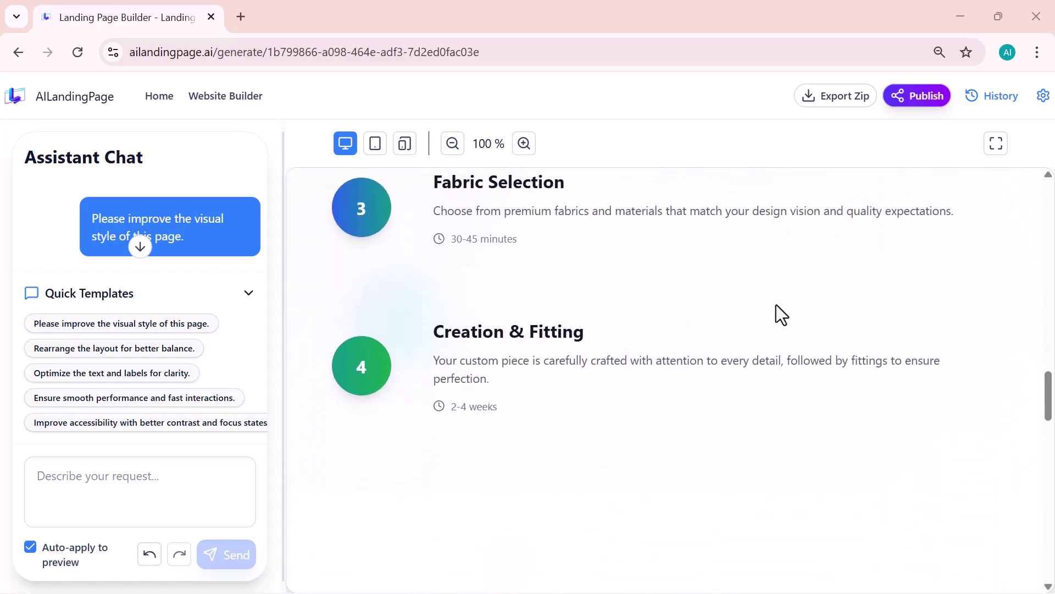
{"action": "scroll", "coordinate": [776, 304], "scroll_direction": "down", "scroll_amount": 5}
{"action": "scroll", "coordinate": [776, 304], "scroll_direction": "down", "scroll_amount": 3}
{"action": "scroll", "coordinate": [775, 304], "scroll_direction": "down", "scroll_amount": 5}
{"action": "scroll", "coordinate": [775, 302], "scroll_direction": "down", "scroll_amount": 1}
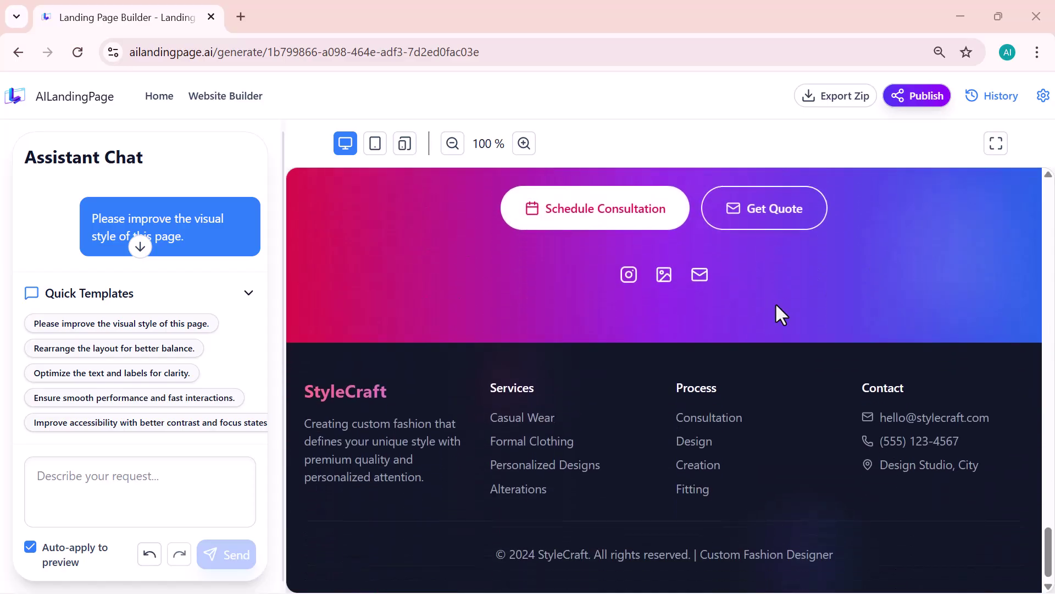
{"action": "scroll", "coordinate": [775, 303], "scroll_direction": "up", "scroll_amount": 2}
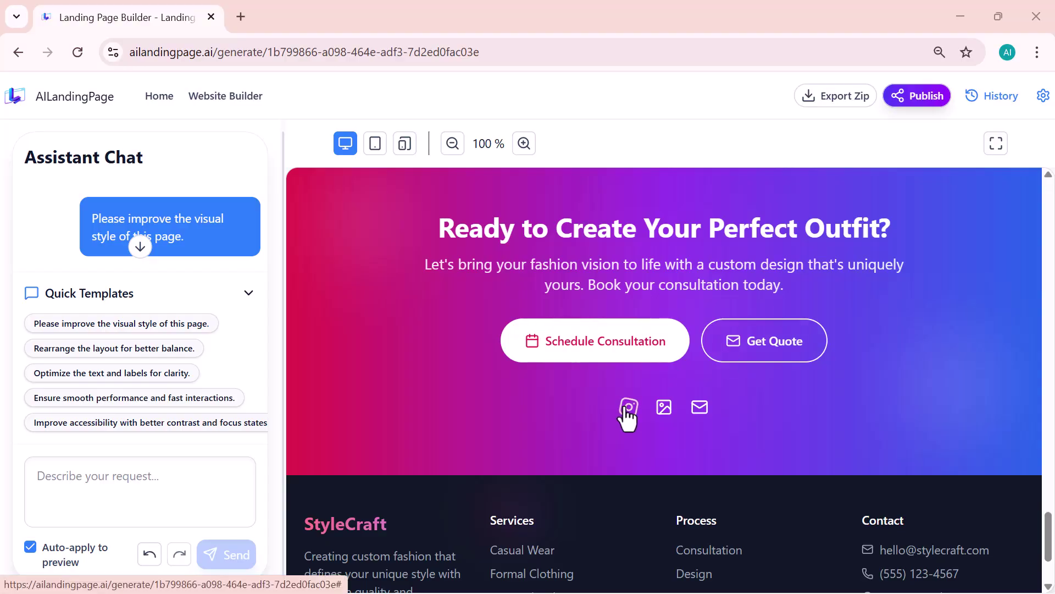
{"action": "scroll", "coordinate": [627, 417], "scroll_direction": "down", "scroll_amount": 2}
{"action": "scroll", "coordinate": [626, 416], "scroll_direction": "up", "scroll_amount": 10}
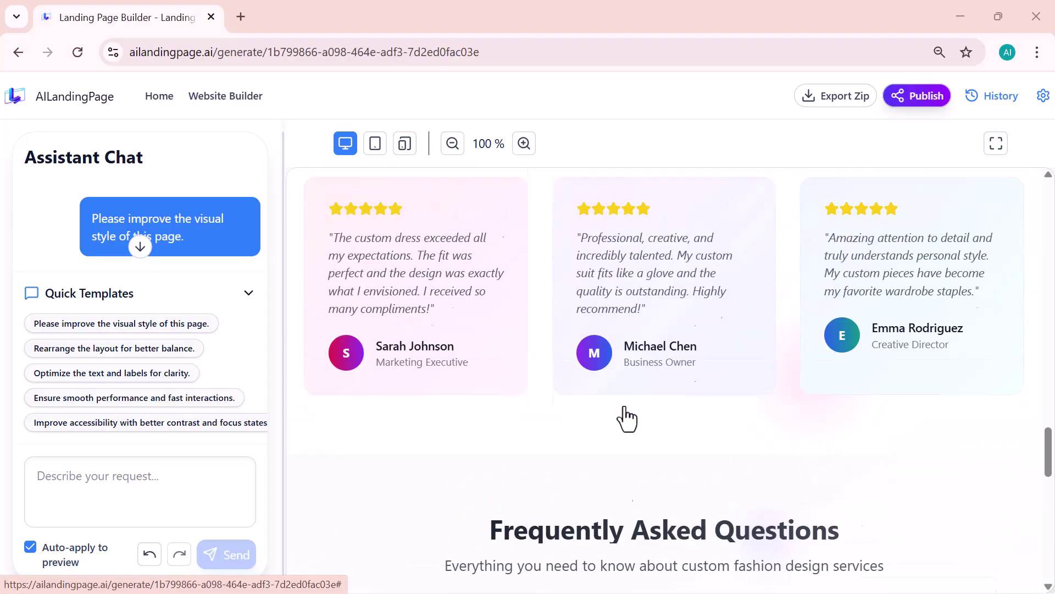
{"action": "scroll", "coordinate": [627, 417], "scroll_direction": "up", "scroll_amount": 5}
{"action": "scroll", "coordinate": [627, 417], "scroll_direction": "up", "scroll_amount": 2}
{"action": "scroll", "coordinate": [627, 416], "scroll_direction": "up", "scroll_amount": 5}
{"action": "scroll", "coordinate": [627, 416], "scroll_direction": "up", "scroll_amount": 5}
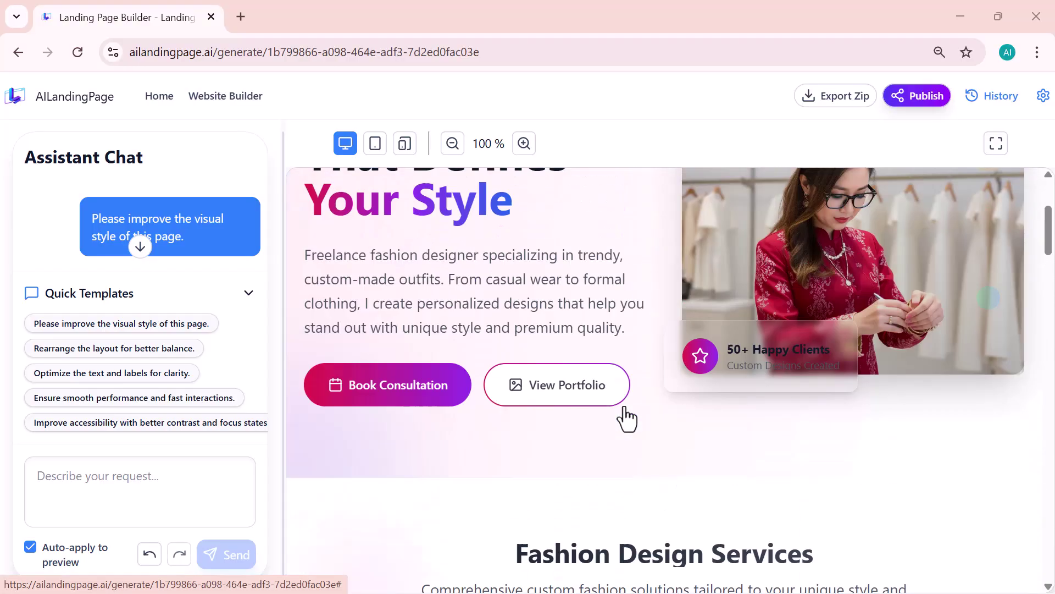
{"action": "scroll", "coordinate": [627, 416], "scroll_direction": "up", "scroll_amount": 3}
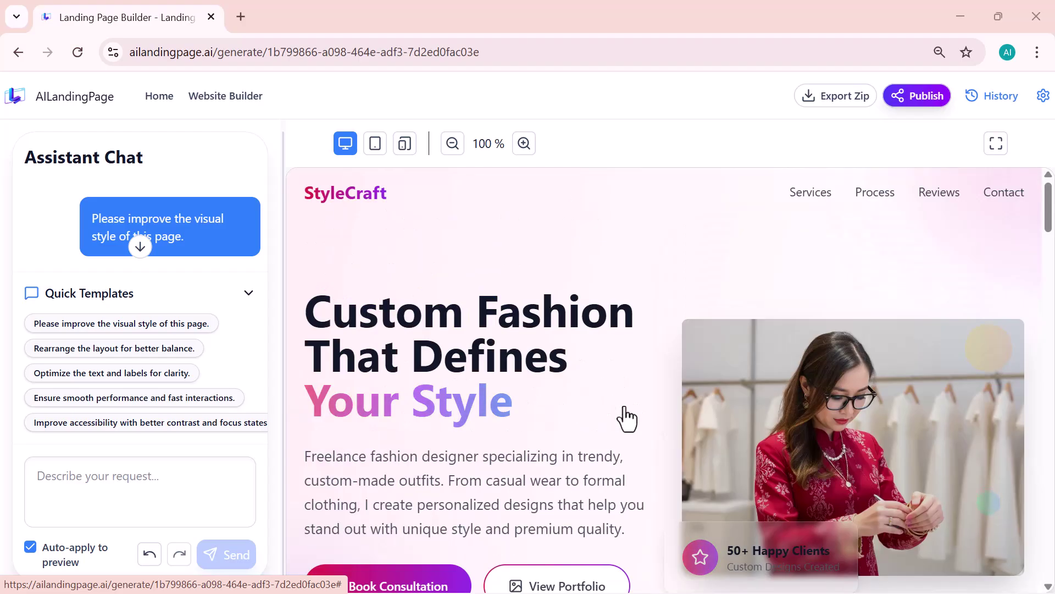
{"action": "scroll", "coordinate": [626, 417], "scroll_direction": "down", "scroll_amount": 1}
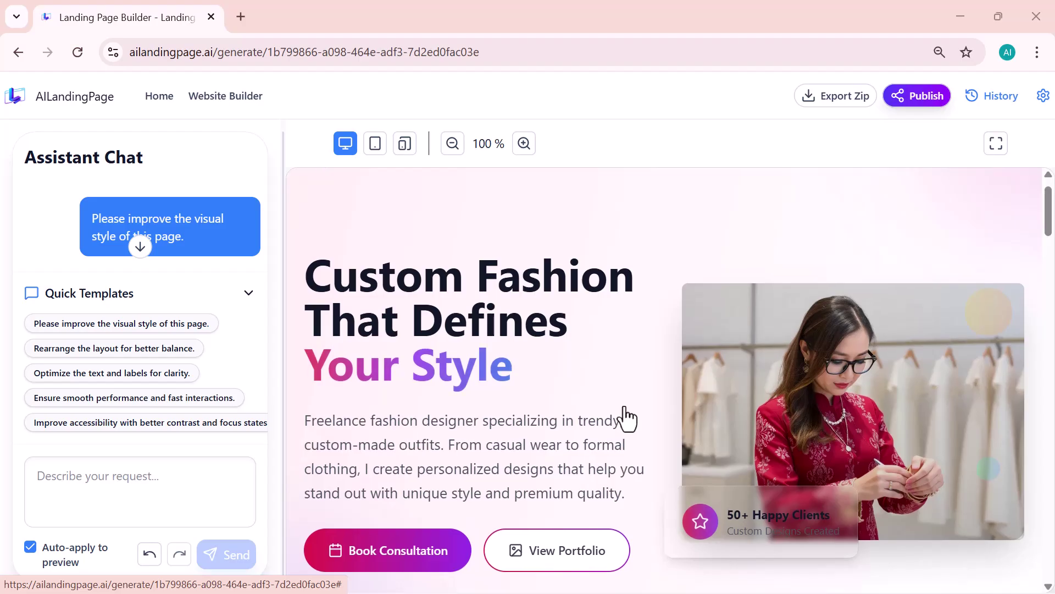
{"action": "scroll", "coordinate": [627, 417], "scroll_direction": "up", "scroll_amount": 1}
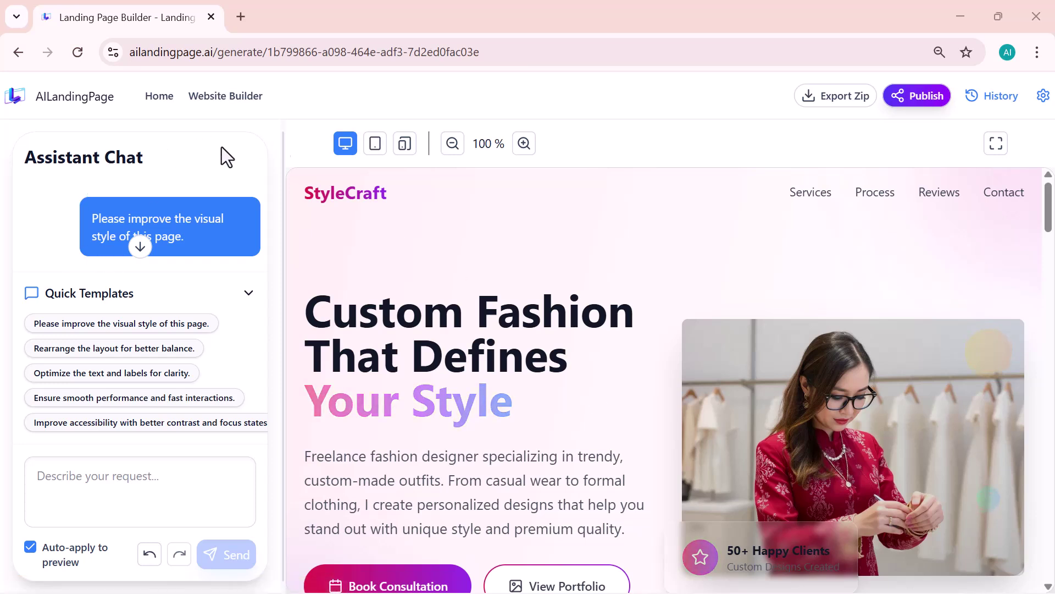
- Export the page as project_files.zip, publish it for a share link, and close the dialog
{"action": "left_click", "coordinate": [830, 98]}
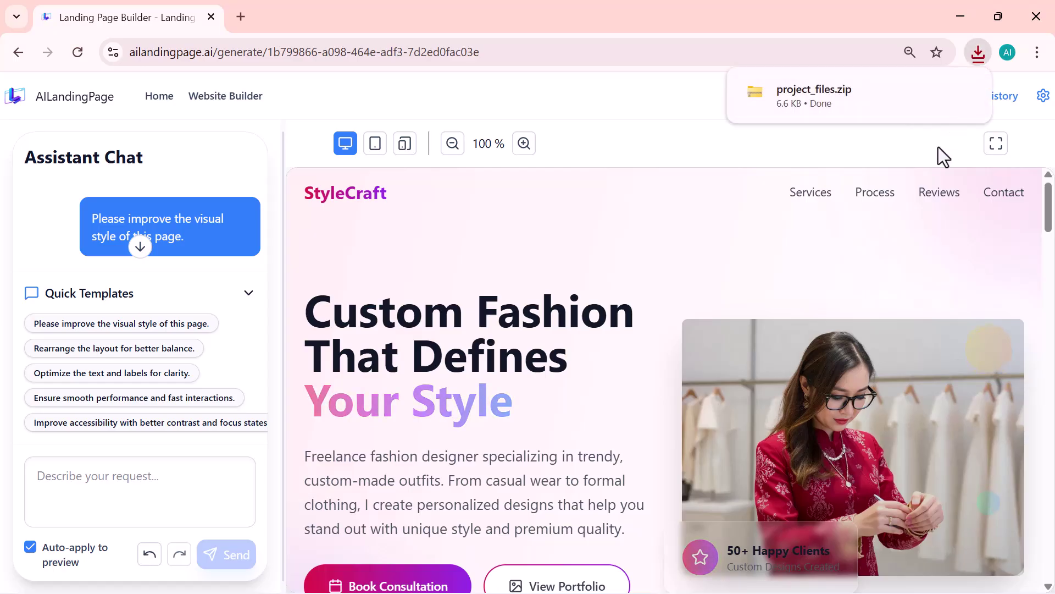
{"action": "left_click", "coordinate": [926, 99]}
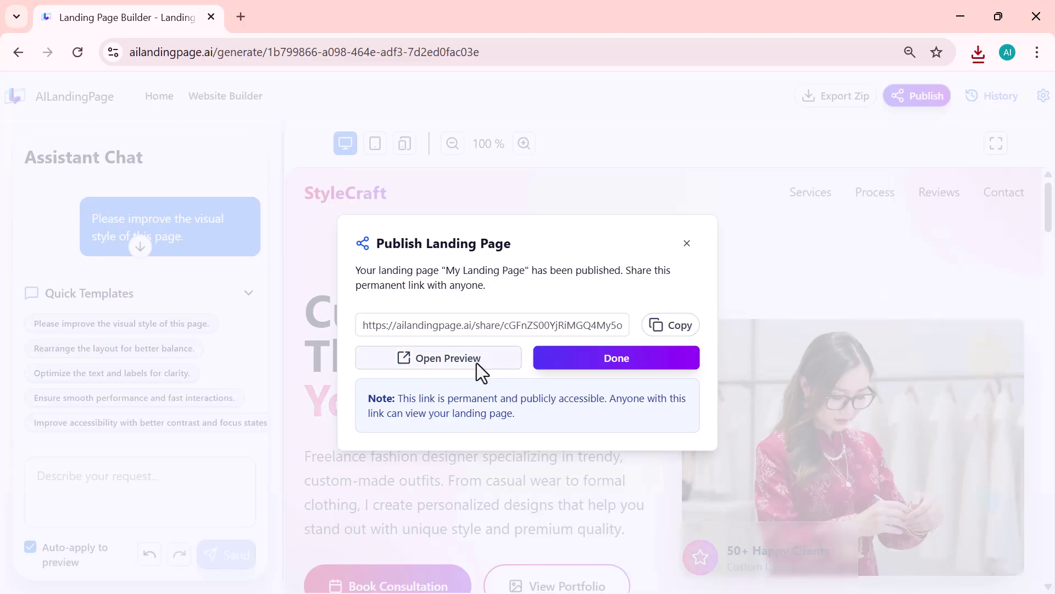
{"action": "left_click", "coordinate": [686, 244]}
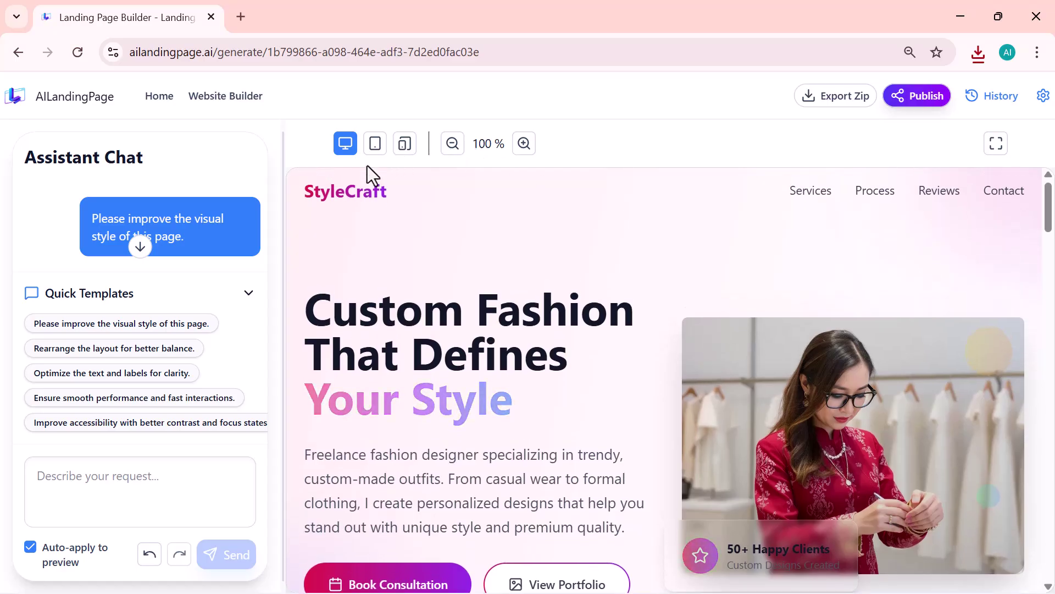
- Go to the homepage and select the empty Describe Your Business box
{"action": "left_click", "coordinate": [159, 97]}
{"action": "scroll", "coordinate": [523, 412], "scroll_direction": "down", "scroll_amount": 2}
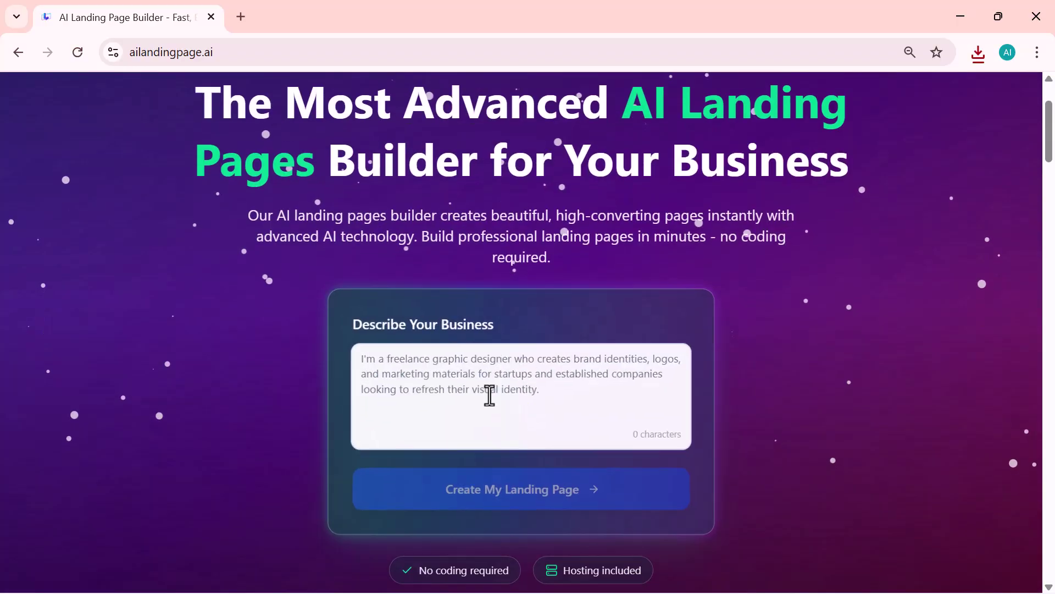
{"action": "left_click", "coordinate": [491, 395]}
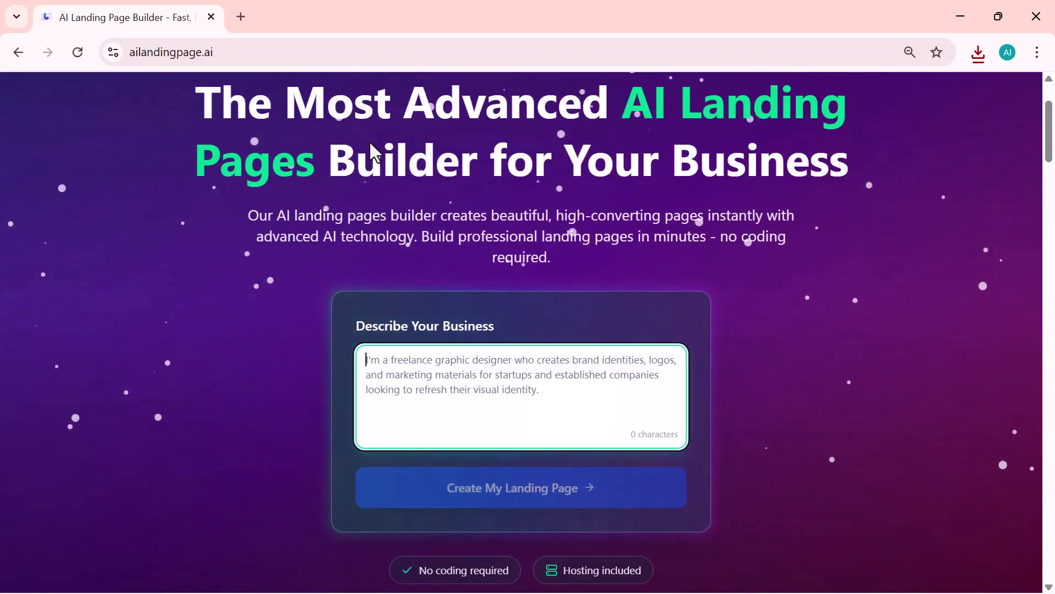
{"action": "scroll", "coordinate": [372, 153], "scroll_direction": "up", "scroll_amount": 2}
{"action": "scroll", "coordinate": [440, 307], "scroll_direction": "down", "scroll_amount": 3}
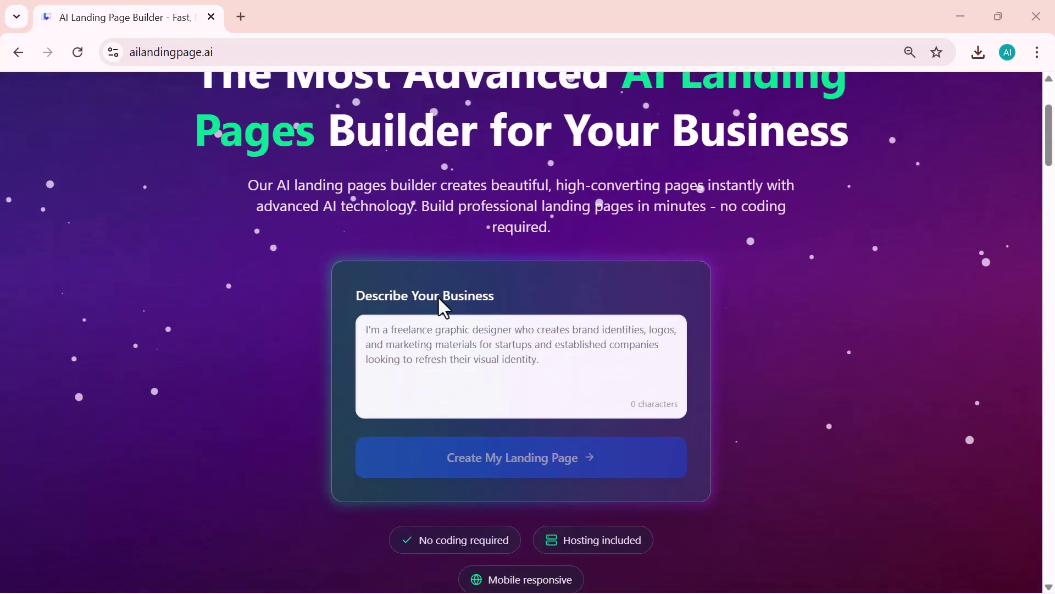
{"action": "left_click", "coordinate": [434, 348]}
{"action": "scroll", "coordinate": [397, 208], "scroll_direction": "up", "scroll_amount": 2}
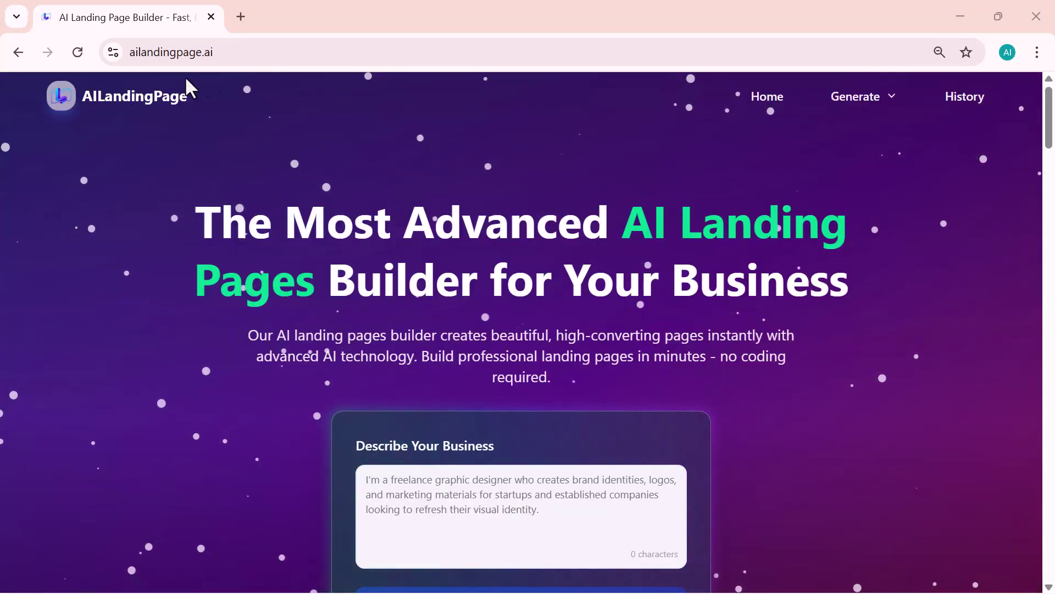
{"action": "scroll", "coordinate": [107, 97], "scroll_direction": "up", "scroll_amount": 1, "text": "ctrl"}
{"action": "scroll", "coordinate": [107, 97], "scroll_direction": "up", "scroll_amount": 1, "text": "ctrl"}
{"action": "scroll", "coordinate": [109, 98], "scroll_direction": "up", "scroll_amount": 1, "text": "ctrl"}
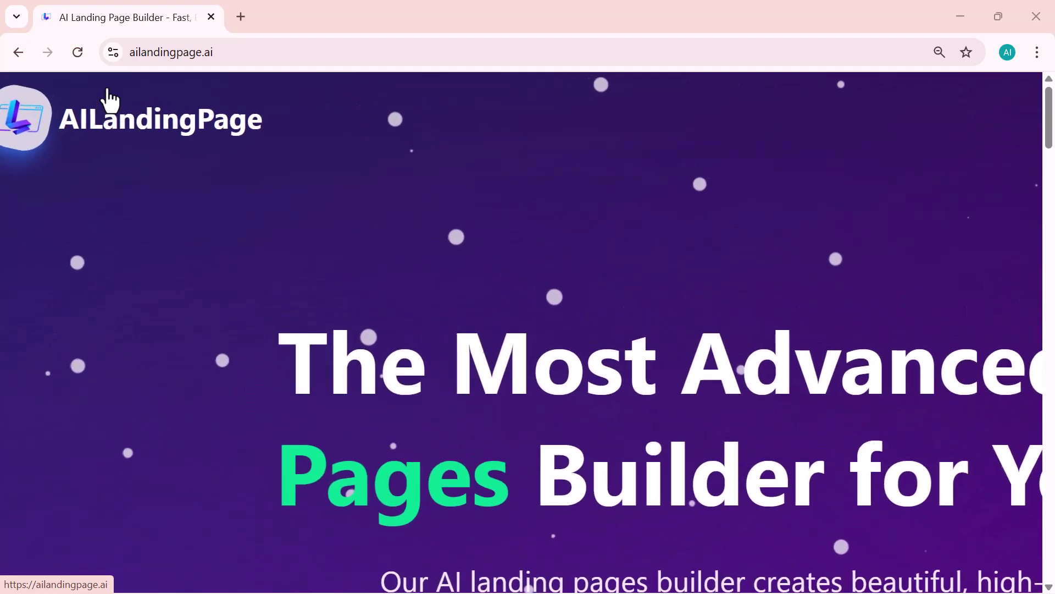
{"action": "scroll", "coordinate": [109, 97], "scroll_direction": "down", "scroll_amount": 1, "text": "ctrl"}
{"action": "scroll", "coordinate": [110, 98], "scroll_direction": "down", "scroll_amount": 2, "text": "ctrl"}
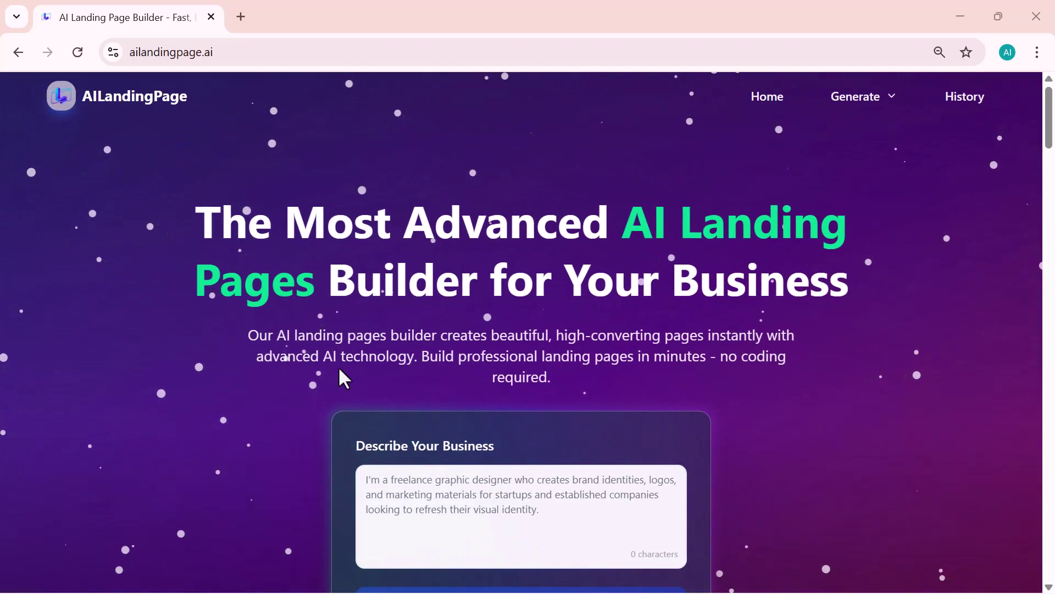
{"action": "scroll", "coordinate": [402, 361], "scroll_direction": "down", "scroll_amount": 1}
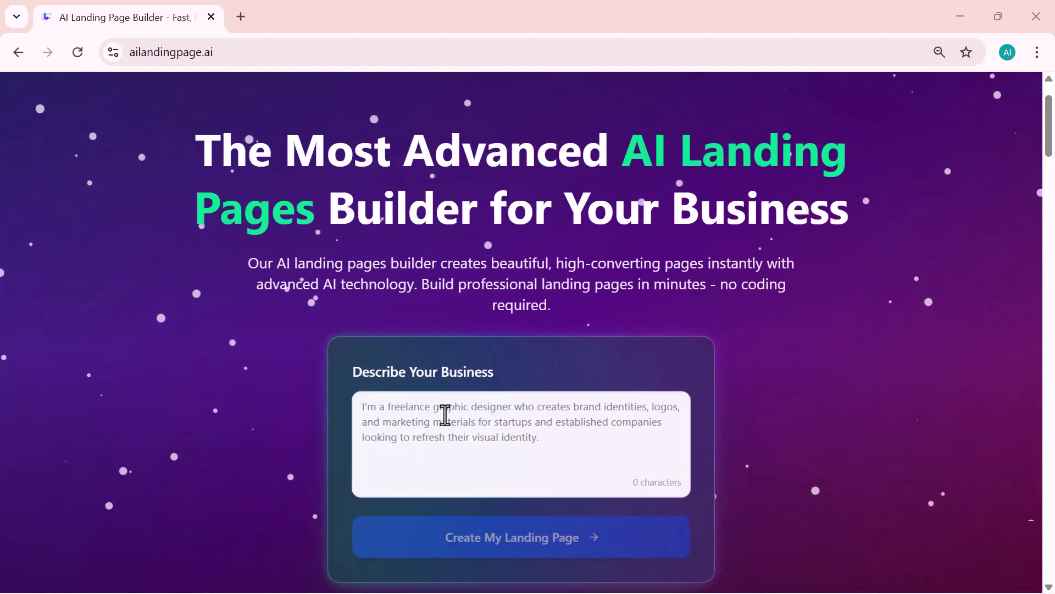
{"action": "scroll", "coordinate": [445, 414], "scroll_direction": "down", "scroll_amount": 1}
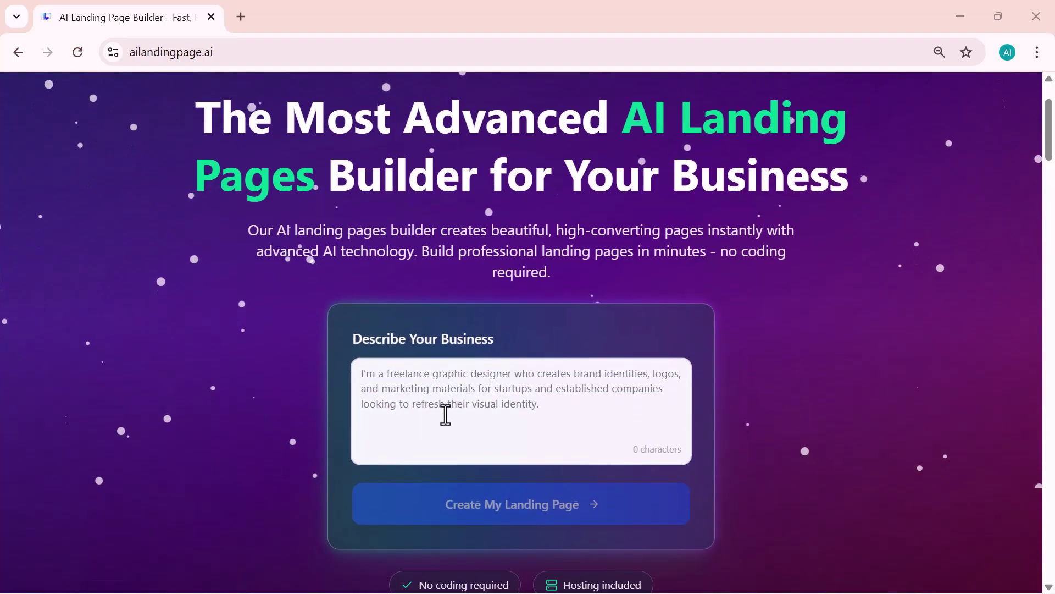